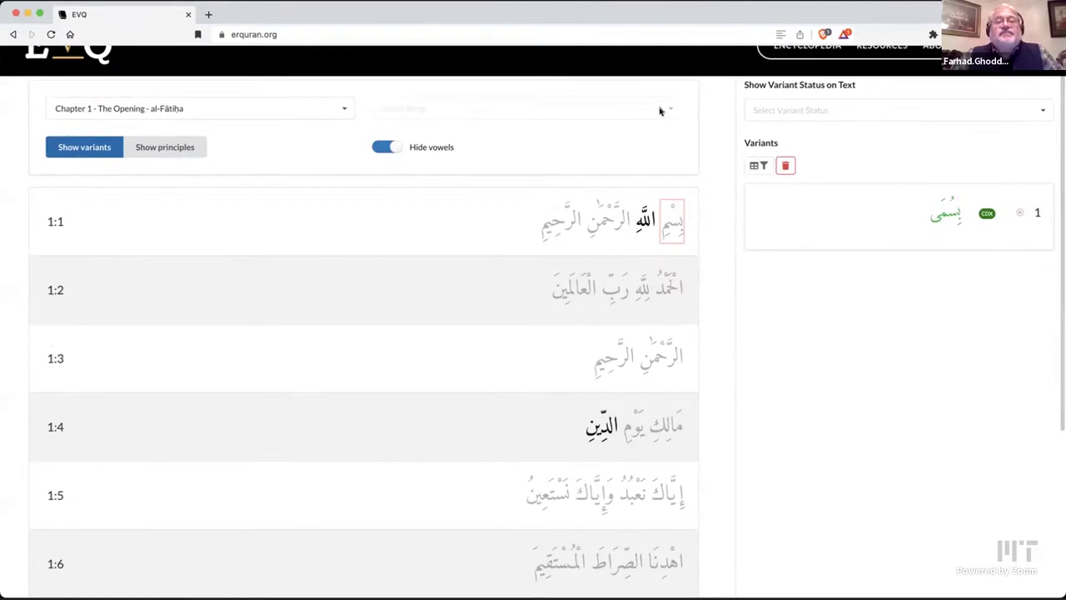
Step: Look through the available chapters in the chapter selector, keeping Chapter 1 - The Opening selected
scroll(588, 249, up, 2)
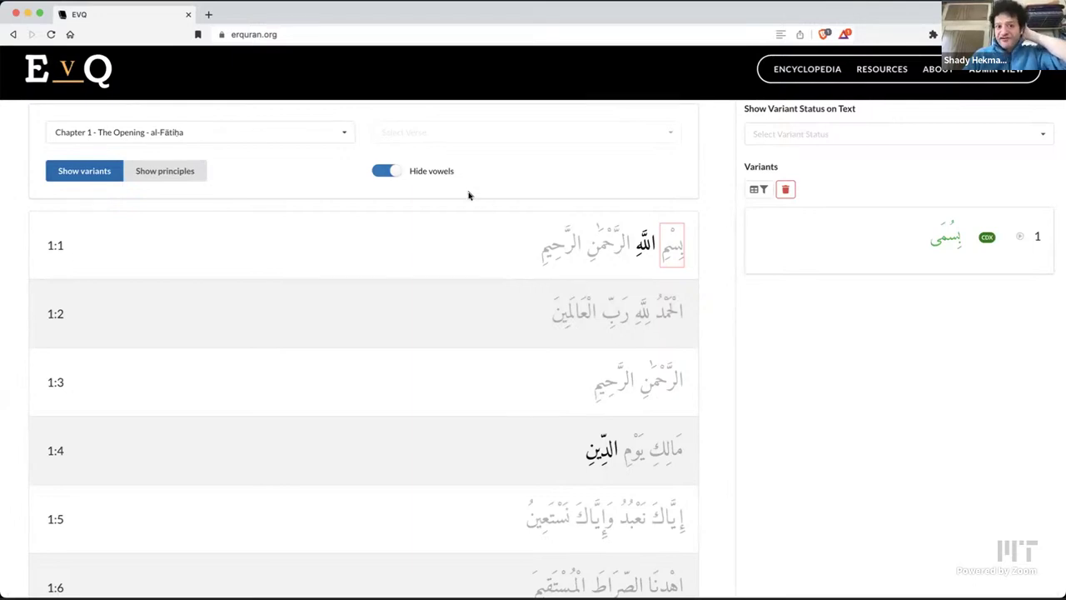
click(272, 129)
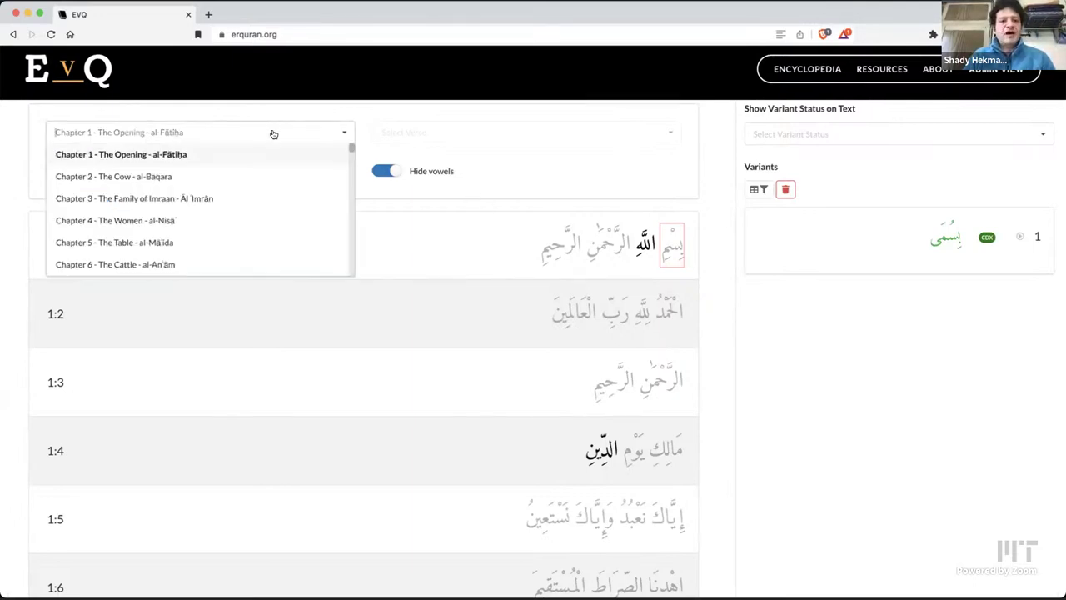
drag(347, 202, 307, 113)
click(308, 113)
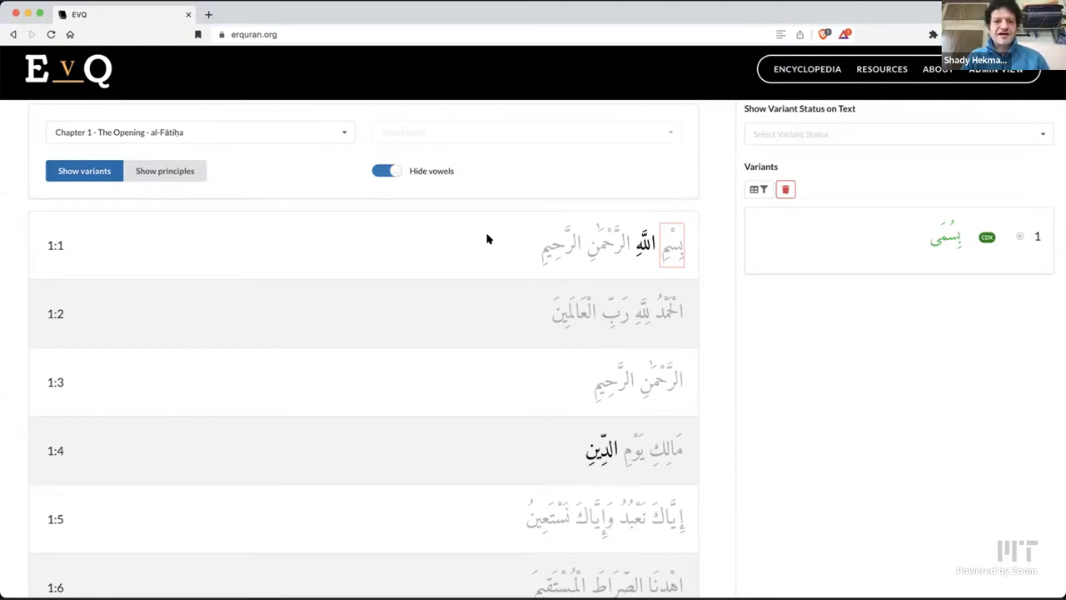
Step: Display the variants of the word مَالِكِ in verse 1:4 and view the start of their list
scroll(507, 266, down, 1)
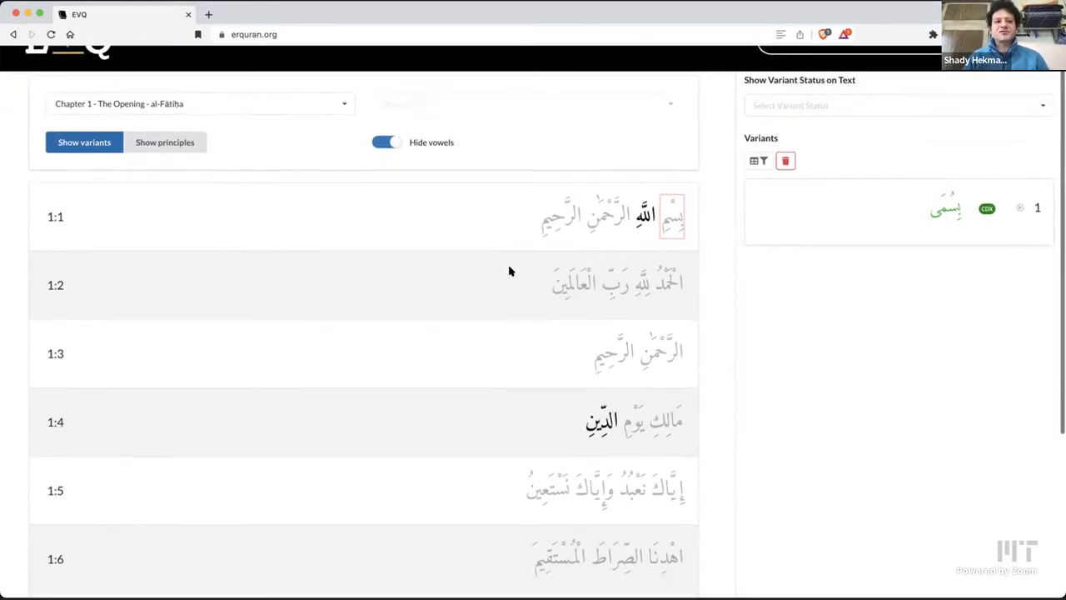
scroll(507, 267, up, 1)
scroll(633, 238, down, 1)
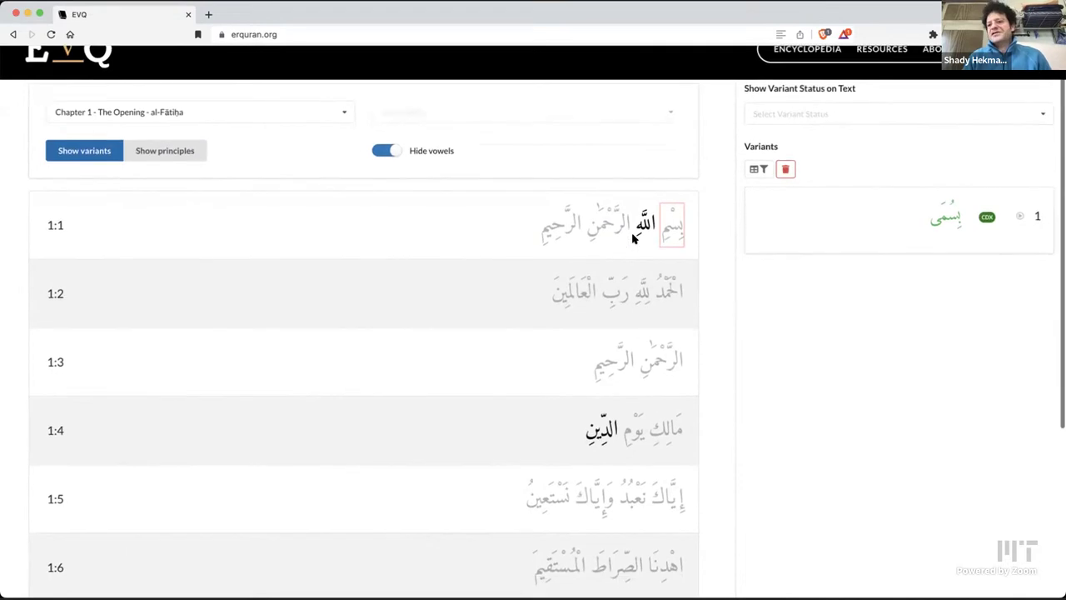
scroll(633, 239, down, 1)
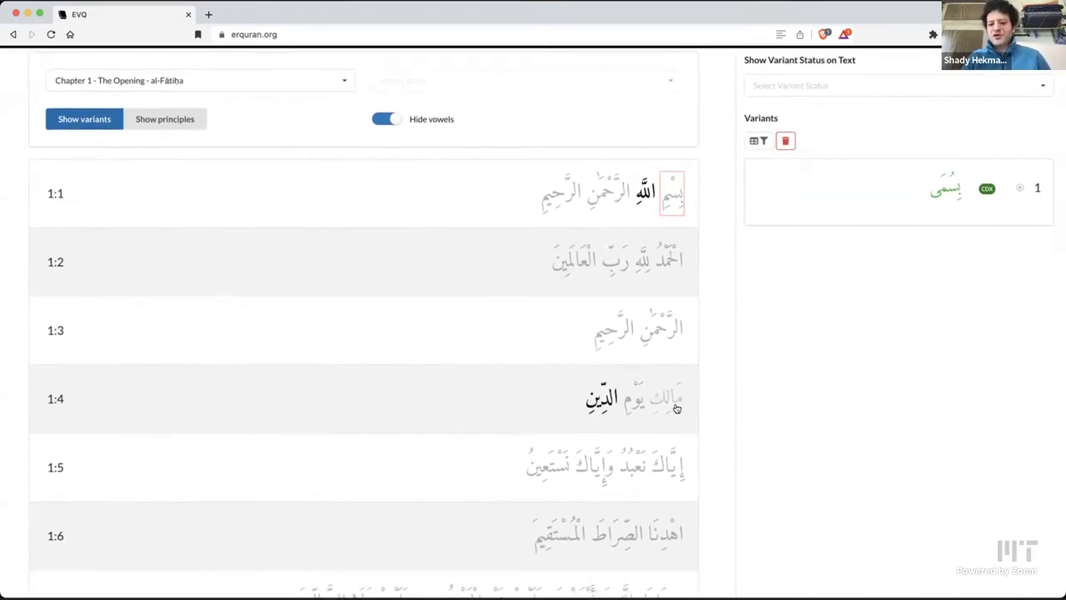
click(674, 406)
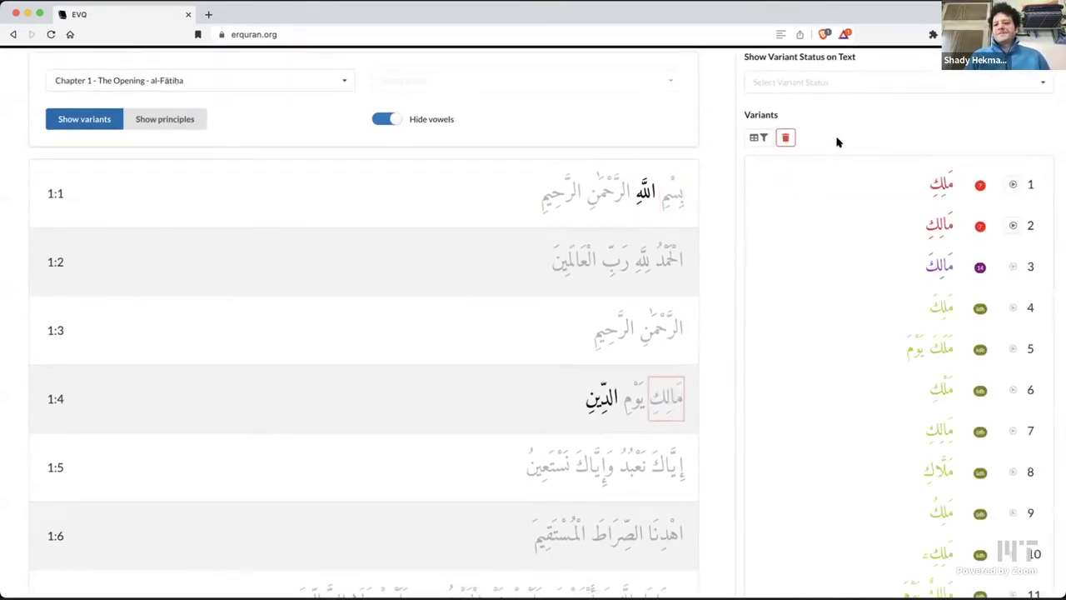
scroll(837, 141, up, 1)
scroll(836, 141, up, 1)
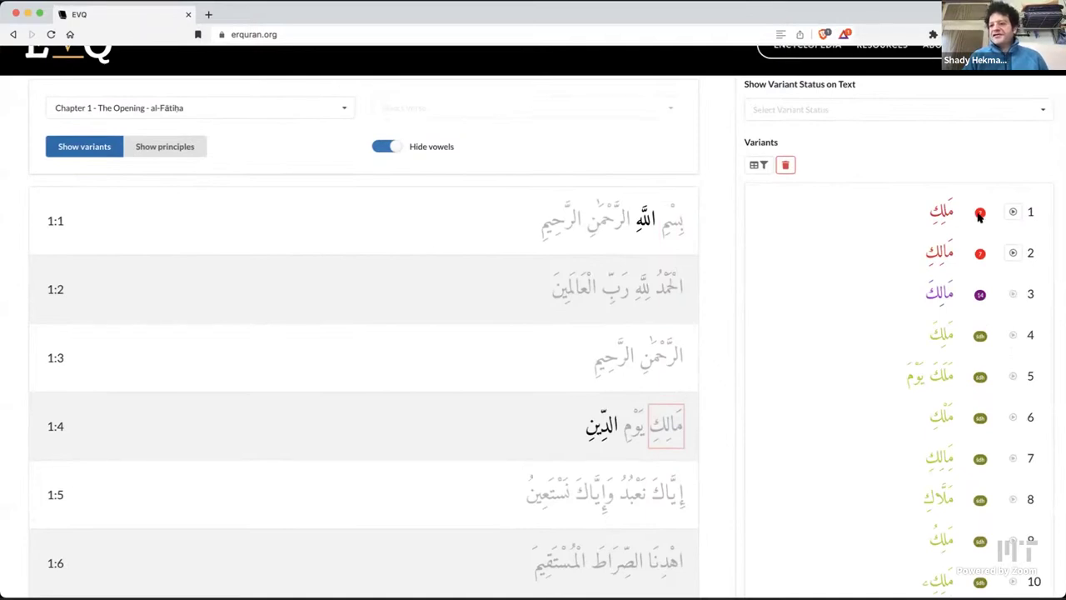
mouse_move(980, 216)
scroll(980, 216, up, 2)
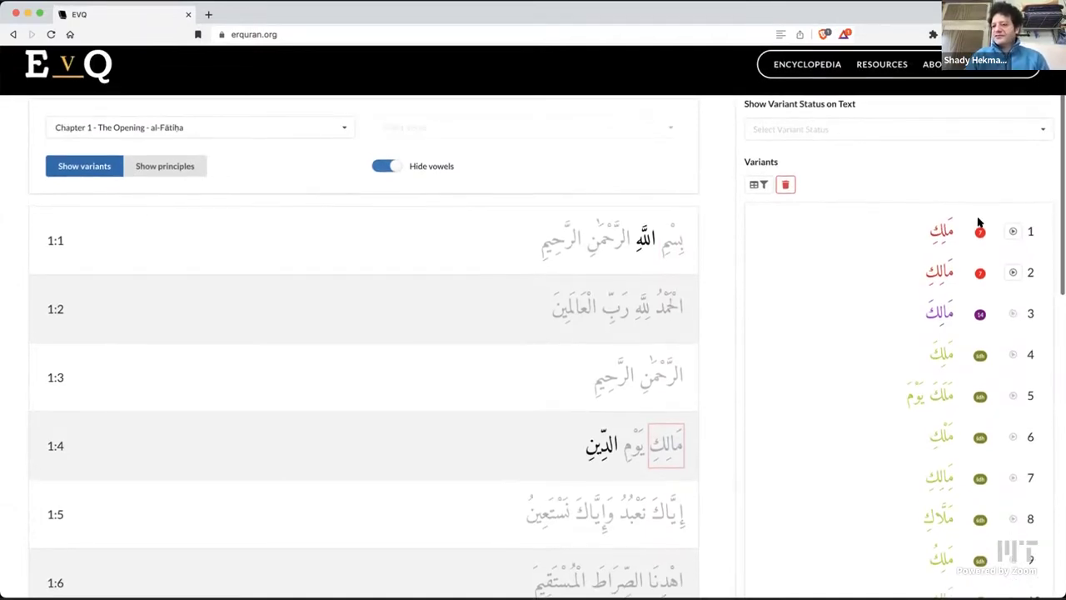
Step: Review the variant status categories from The Seven Readings to No Status without choosing one
click(845, 138)
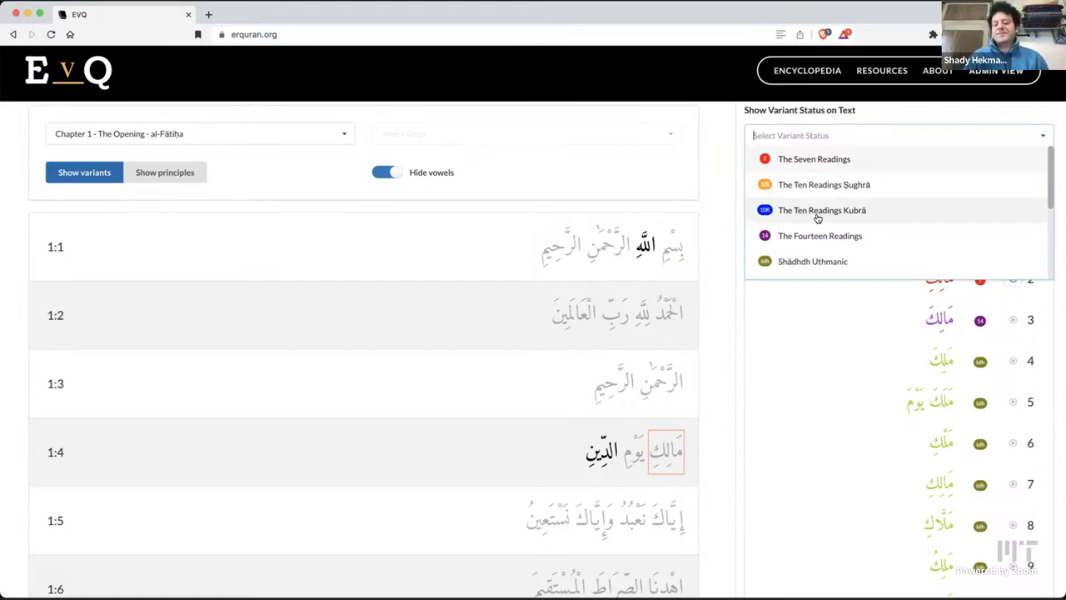
scroll(817, 218, down, 1)
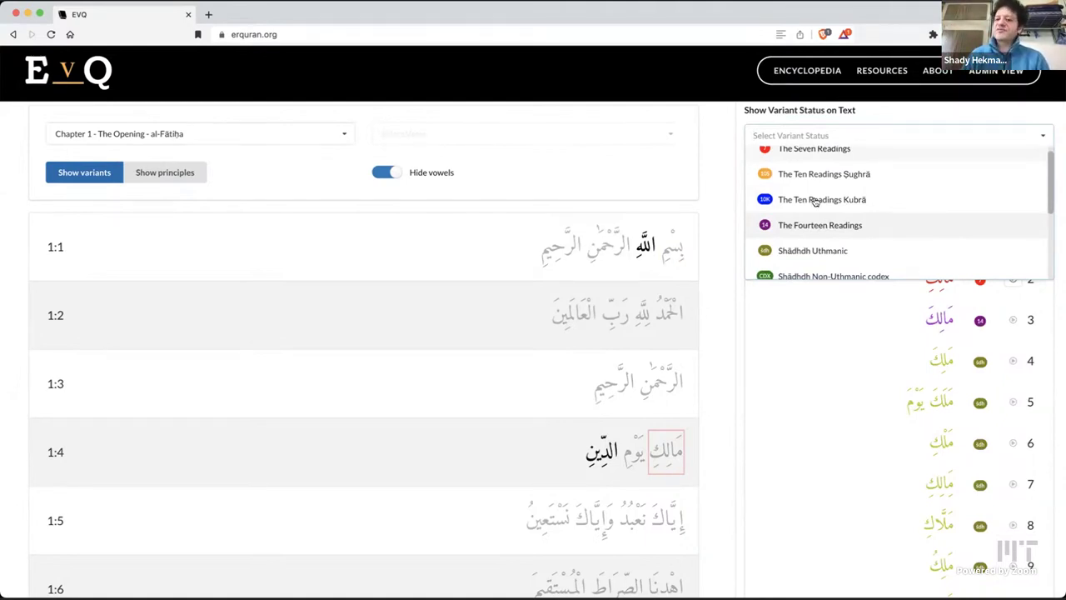
scroll(814, 195, down, 1)
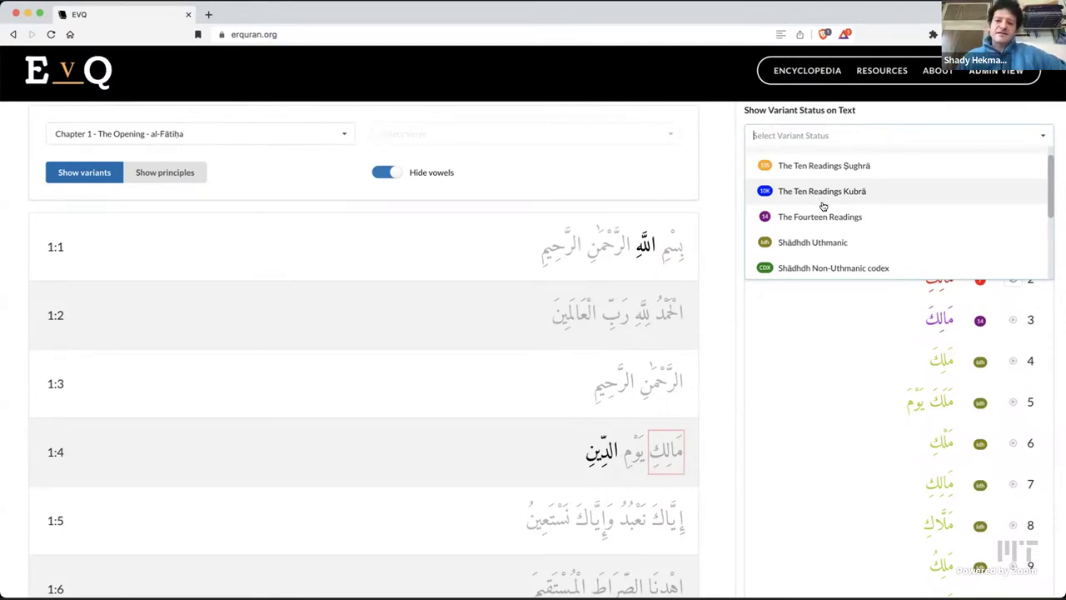
scroll(822, 206, down, 1)
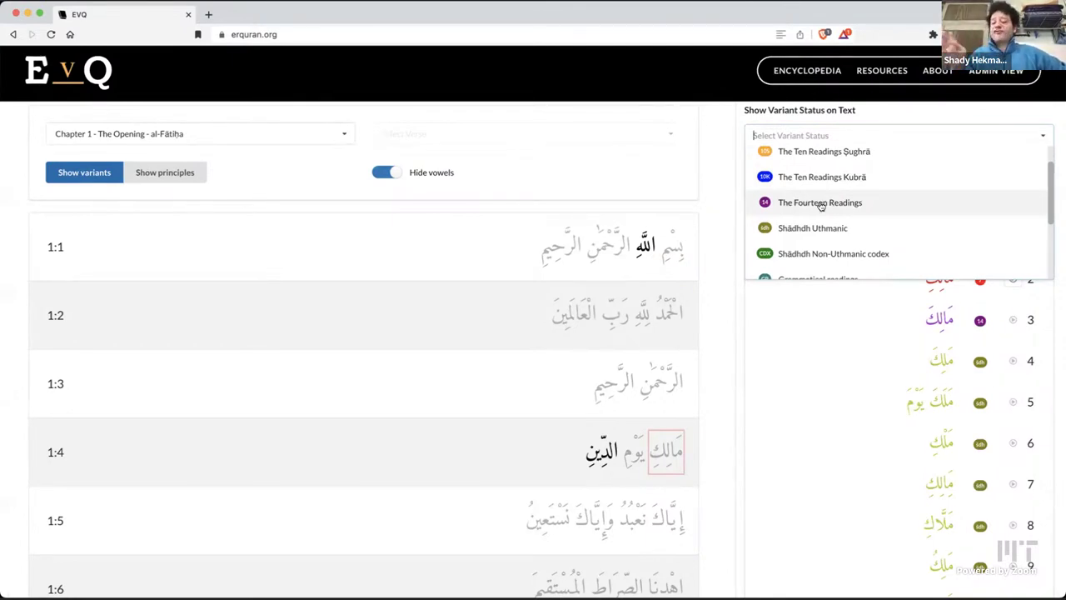
scroll(841, 185, down, 2)
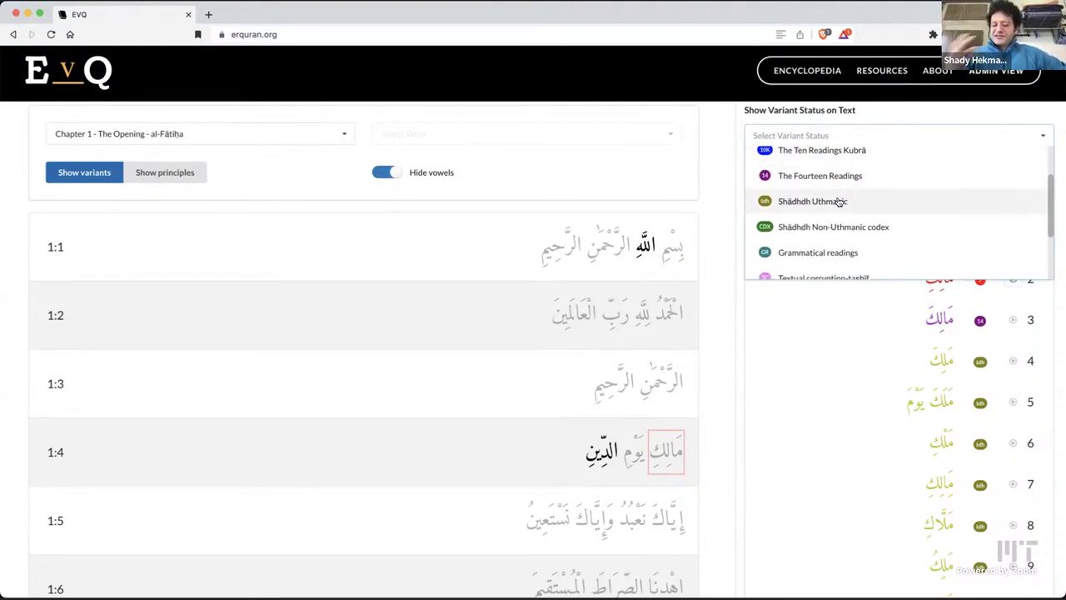
scroll(850, 218, down, 1)
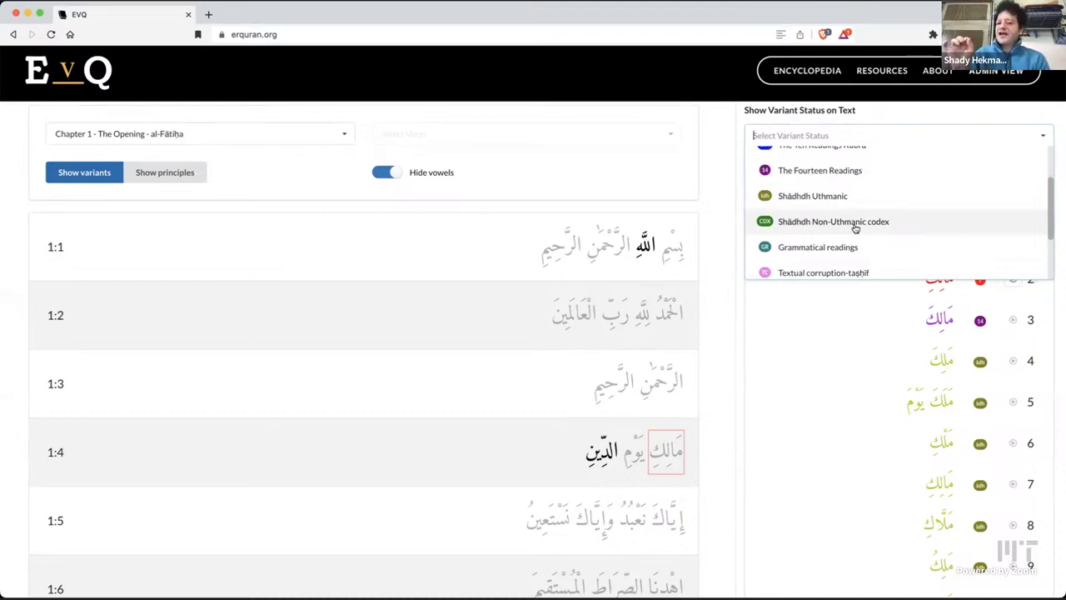
scroll(855, 227, down, 3)
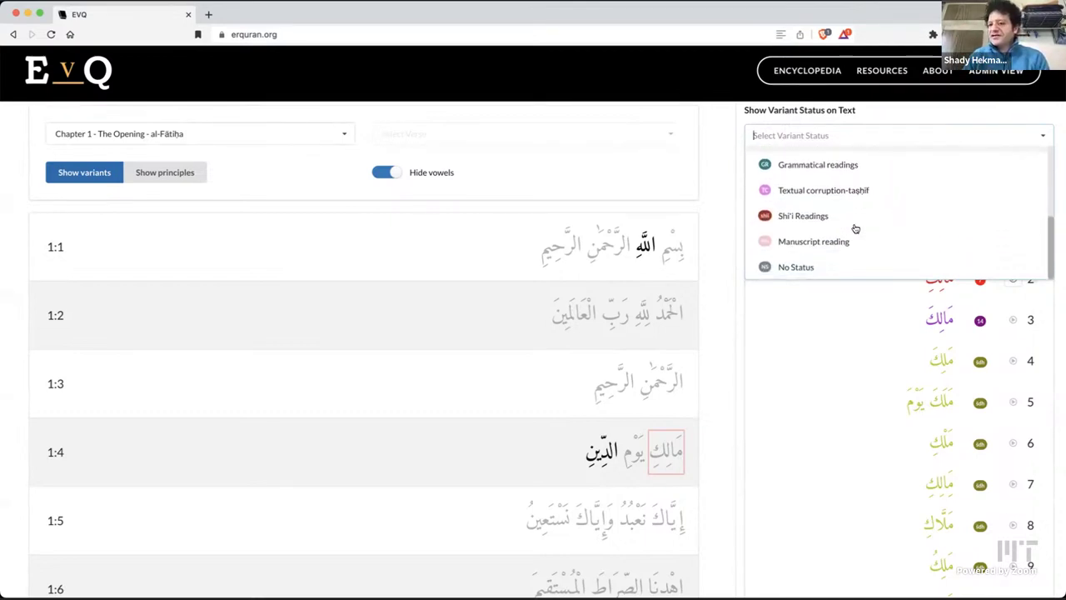
scroll(856, 183, up, 6)
click(858, 123)
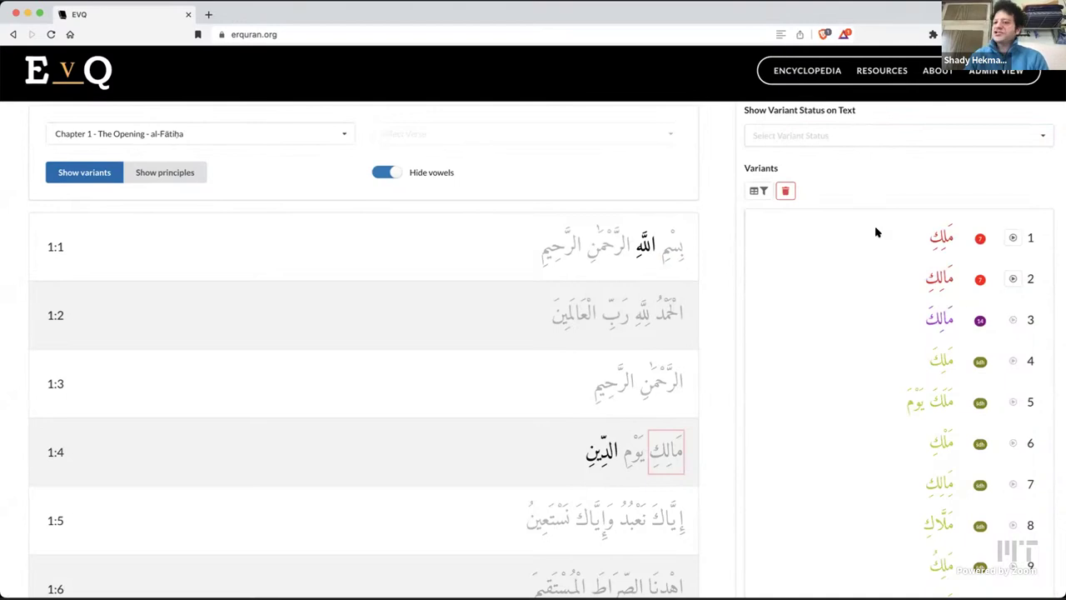
Step: Compare the first listed variants of مَالِكِ with the word in verse 1:4
scroll(876, 233, down, 1)
scroll(876, 233, down, 2)
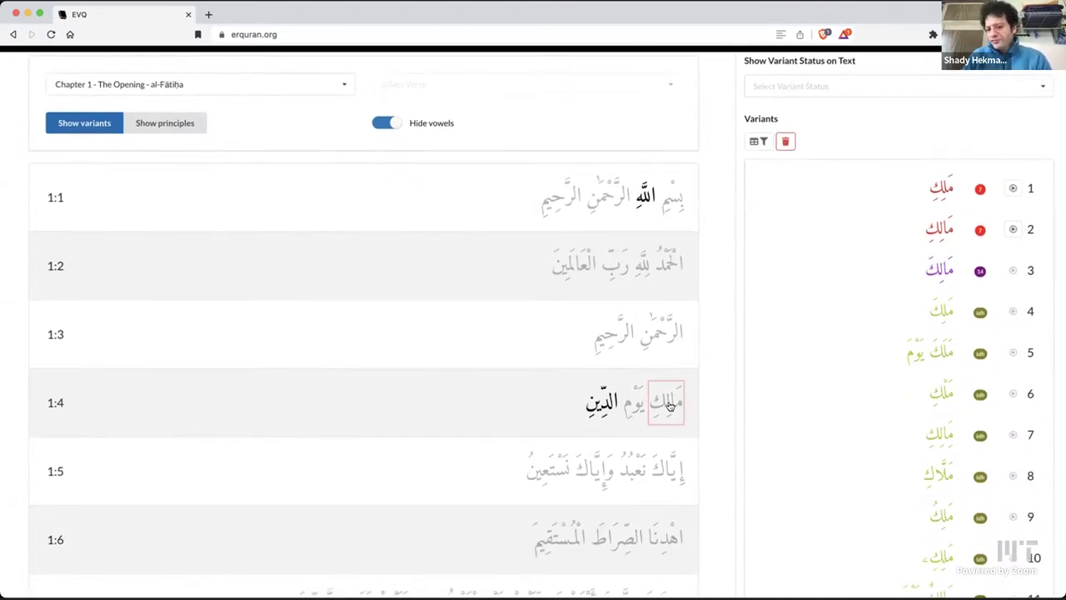
scroll(926, 208, up, 1)
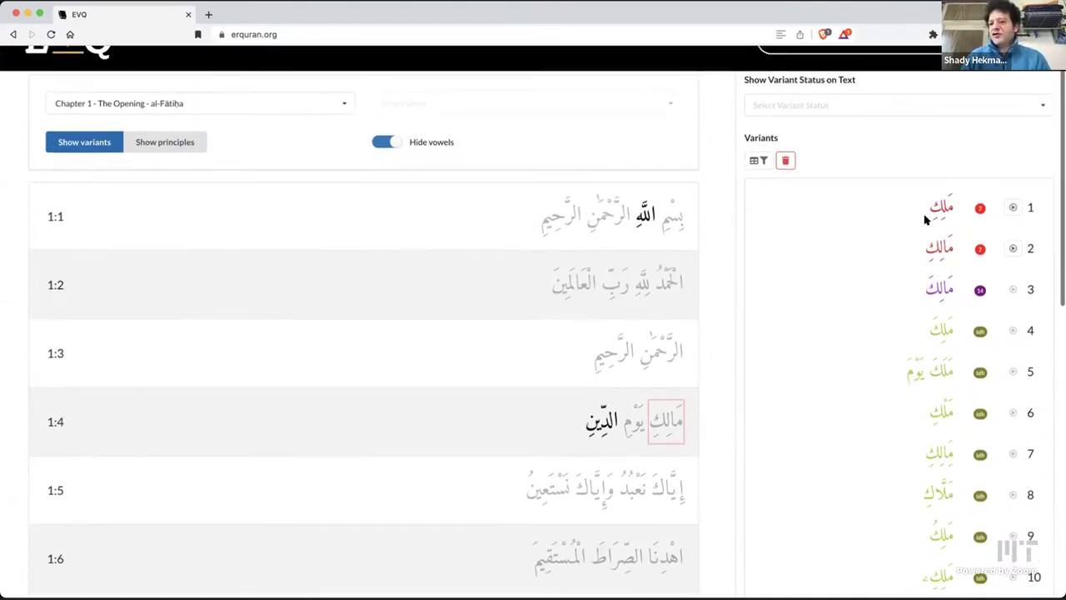
scroll(920, 208, down, 1)
scroll(924, 216, down, 1)
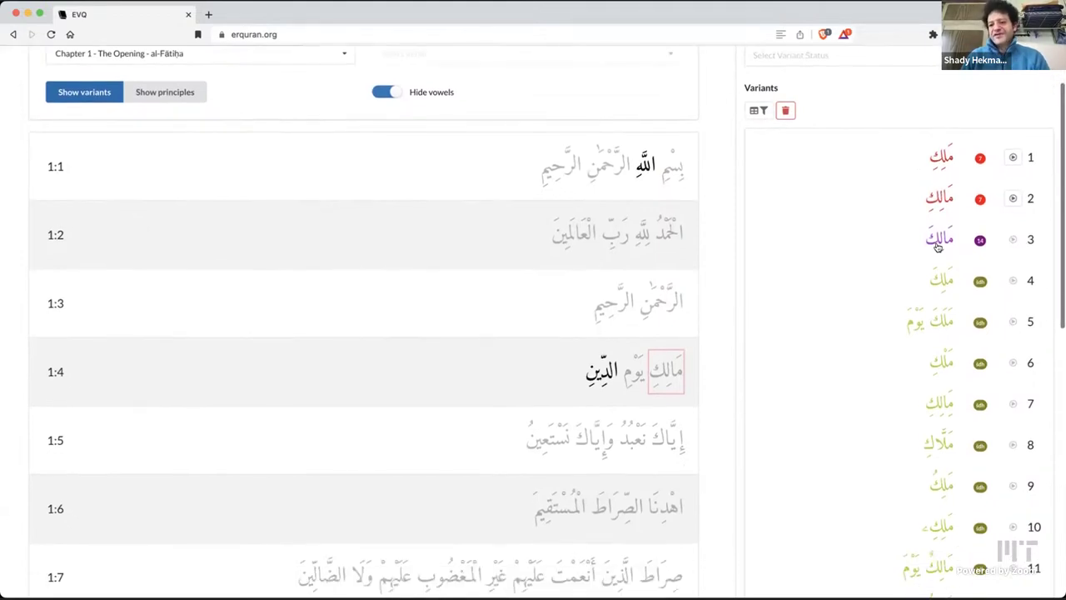
scroll(937, 246, down, 1)
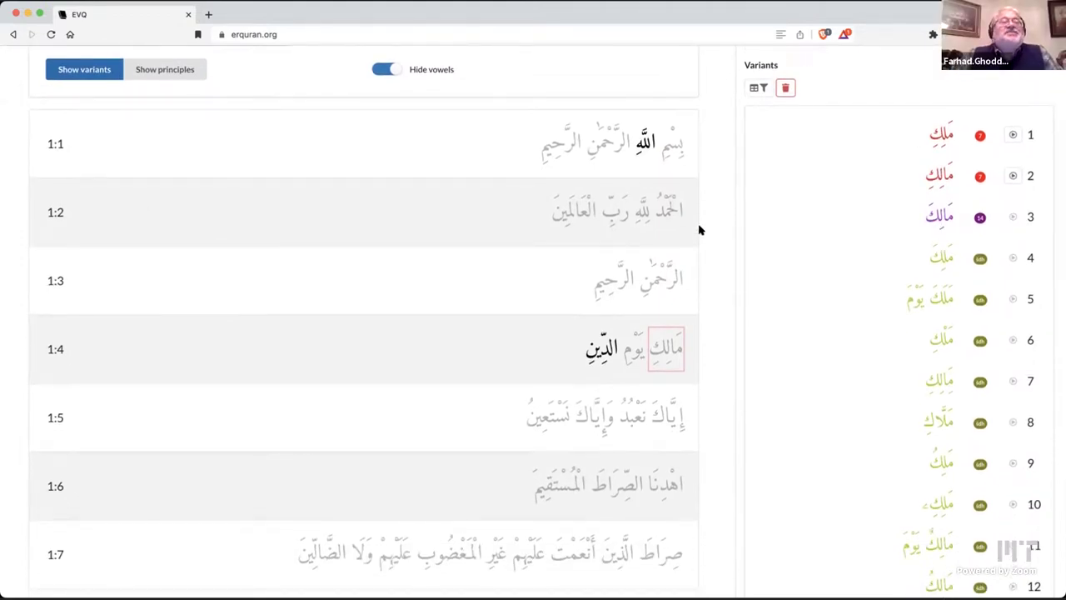
scroll(823, 239, up, 3)
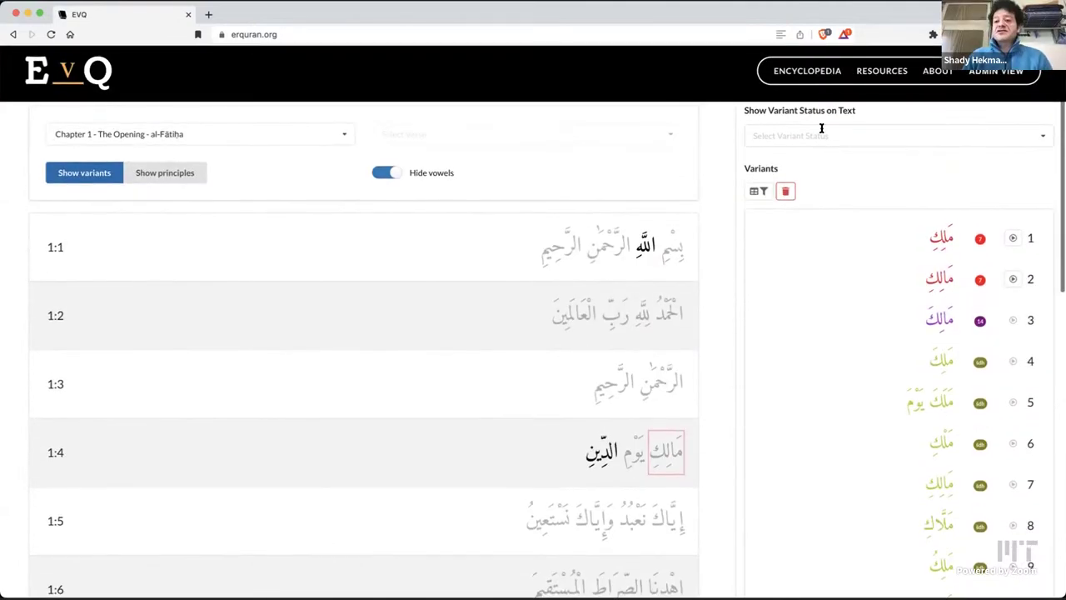
Step: Look again through the variant status options down to Manuscript reading, leaving the status unset
click(888, 133)
scroll(876, 173, down, 1)
scroll(876, 173, down, 2)
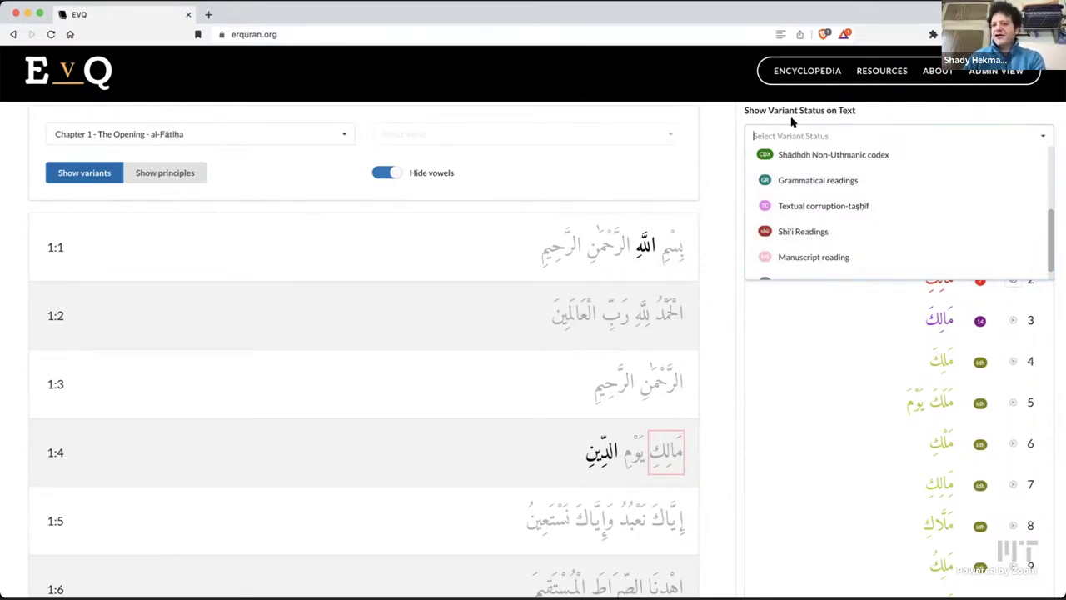
click(849, 292)
Step: Examine the full list of variants for مَالِكِ, including the codex, grammatical, textual corruption and Shi'i readings
scroll(849, 292, down, 10)
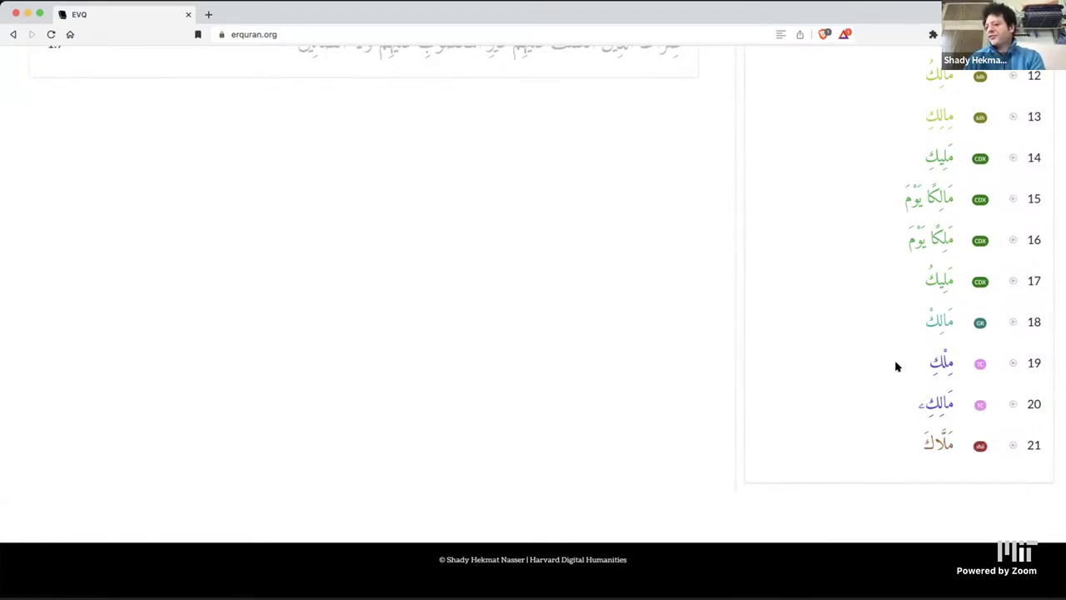
scroll(897, 367, up, 1)
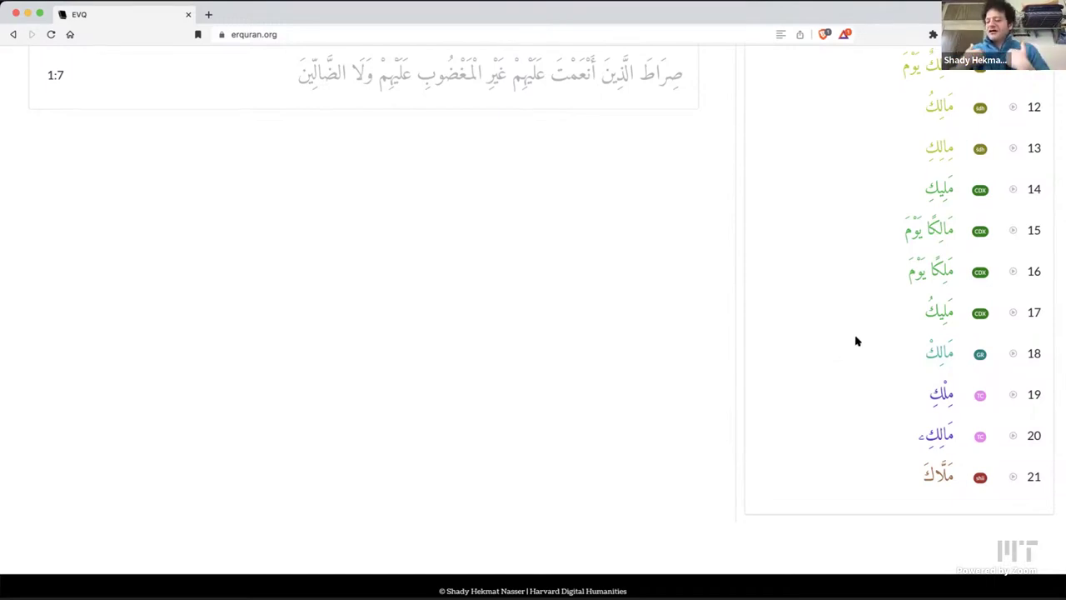
scroll(874, 308, up, 5)
scroll(875, 308, up, 5)
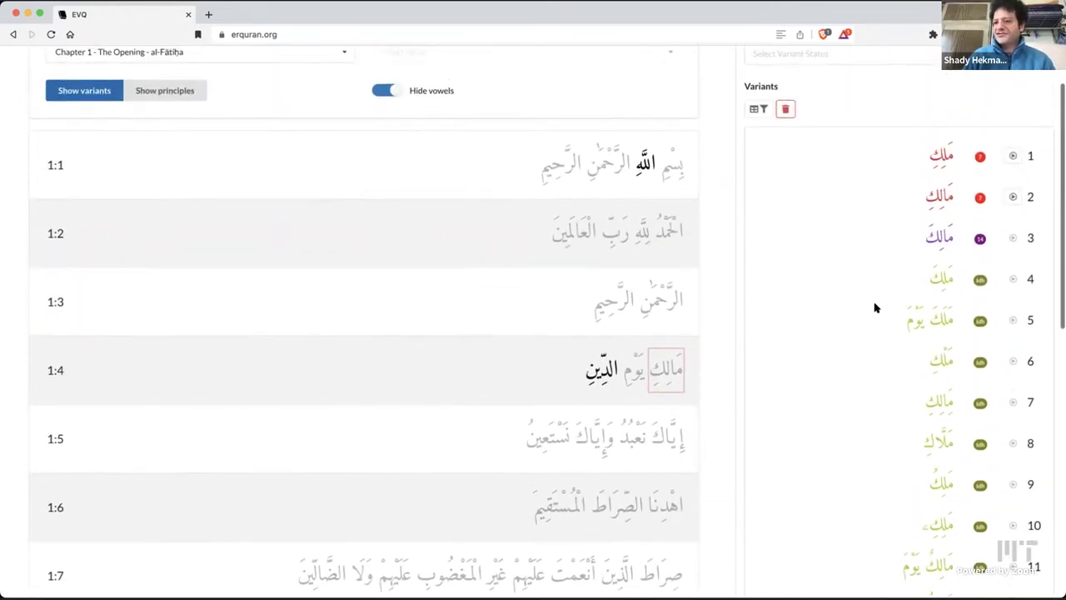
scroll(874, 309, down, 2)
scroll(858, 303, up, 1)
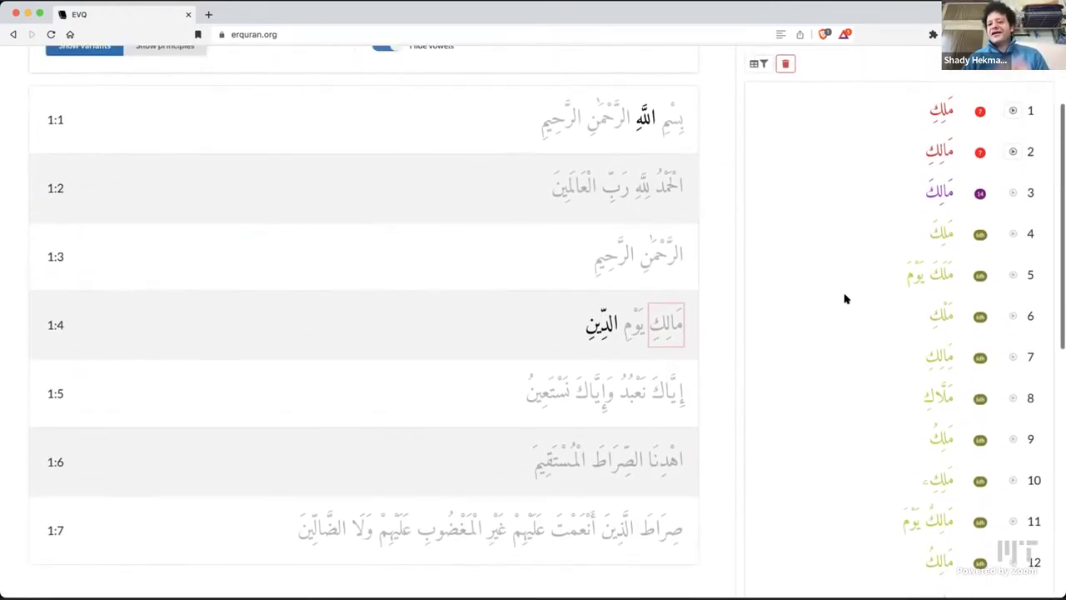
scroll(844, 299, down, 10)
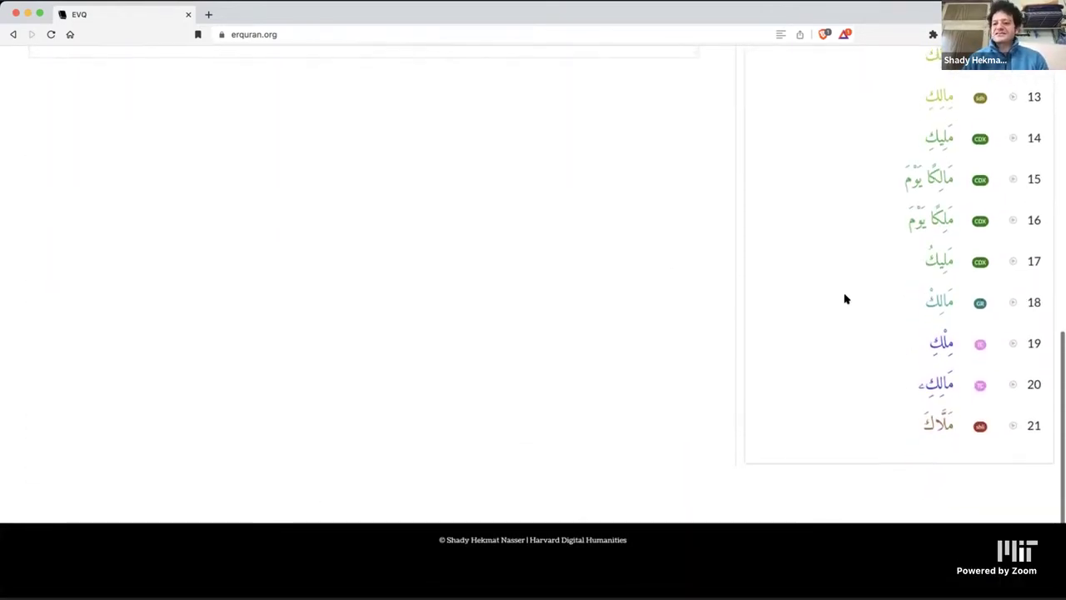
scroll(844, 299, up, 3)
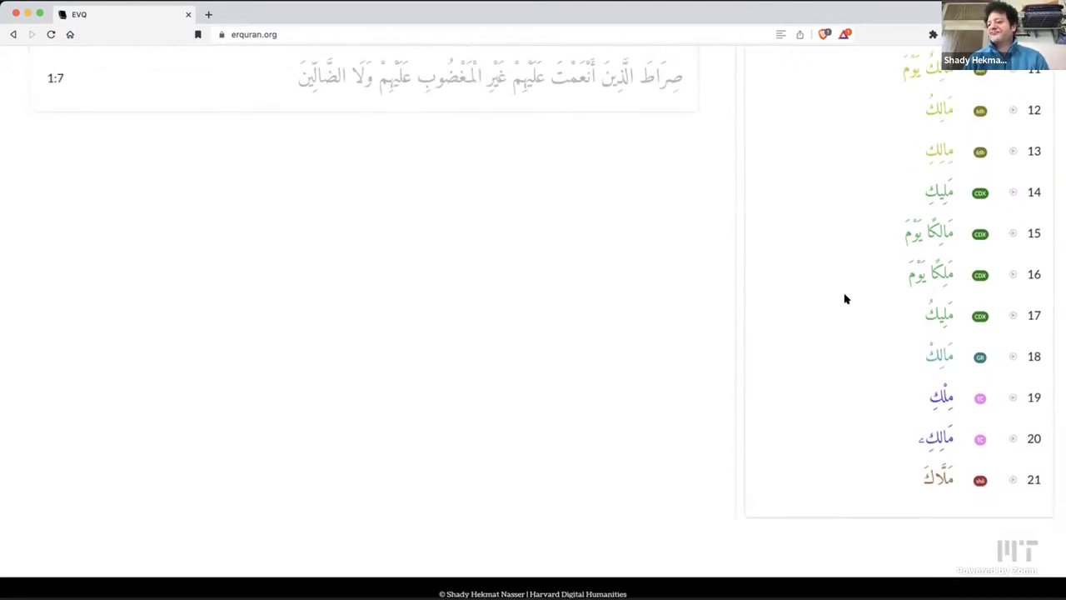
scroll(844, 299, up, 1)
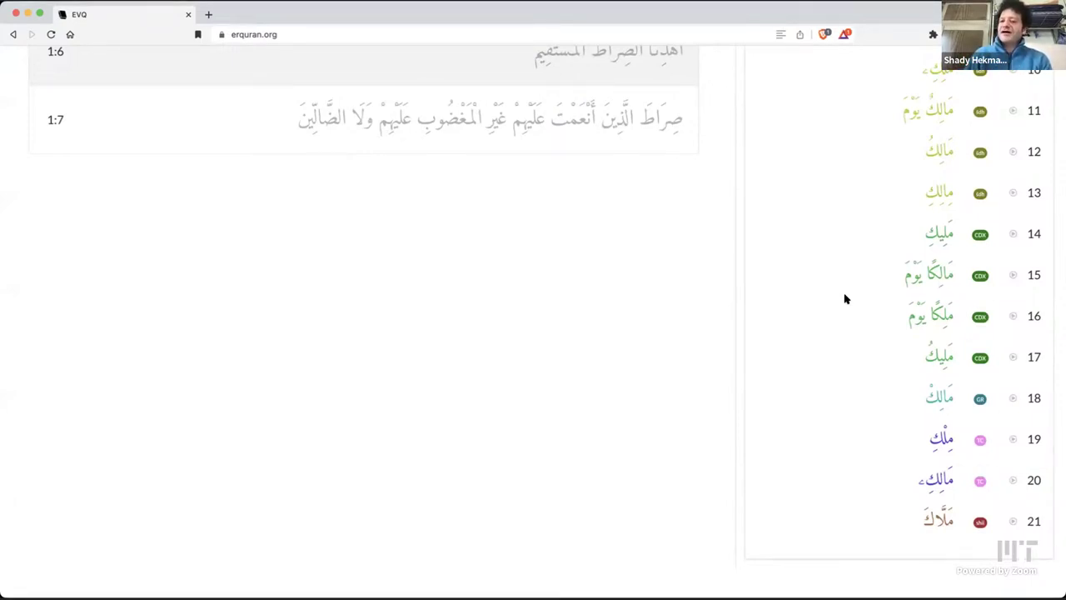
scroll(844, 299, up, 1)
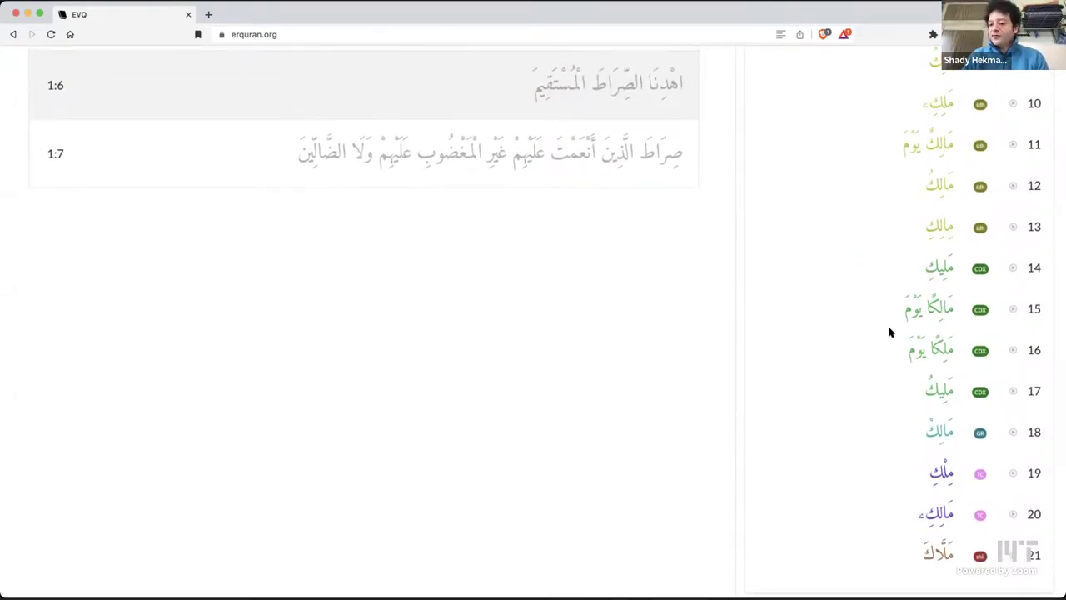
scroll(839, 338, up, 5)
Step: Display the variants of صِرَاطَ, غَيْرِ and الضَّالِّينَ in verse 1:7, one word after another
right_click(839, 339)
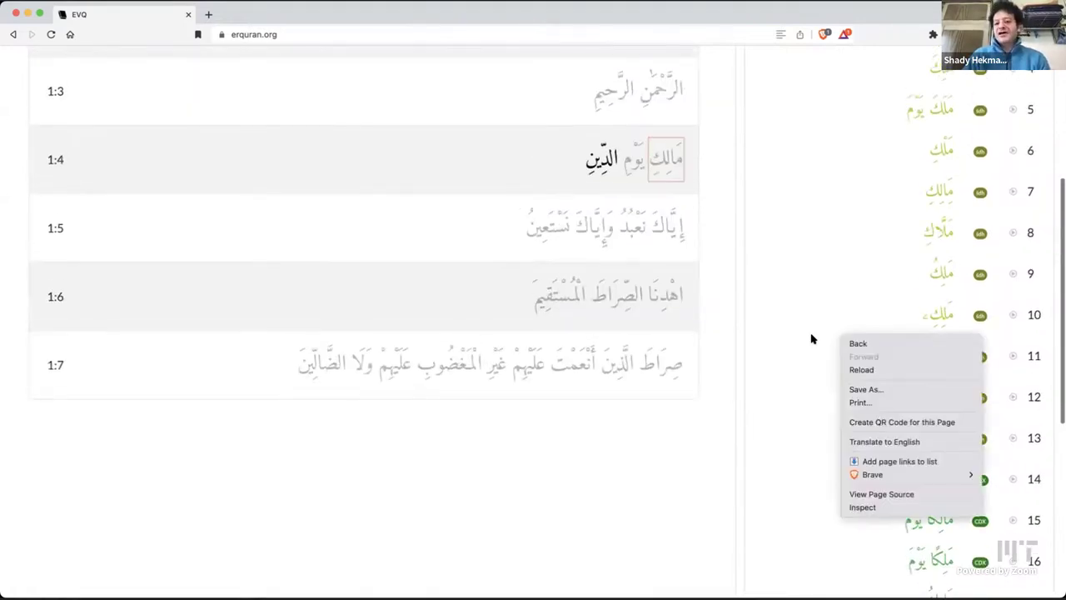
click(713, 369)
click(675, 369)
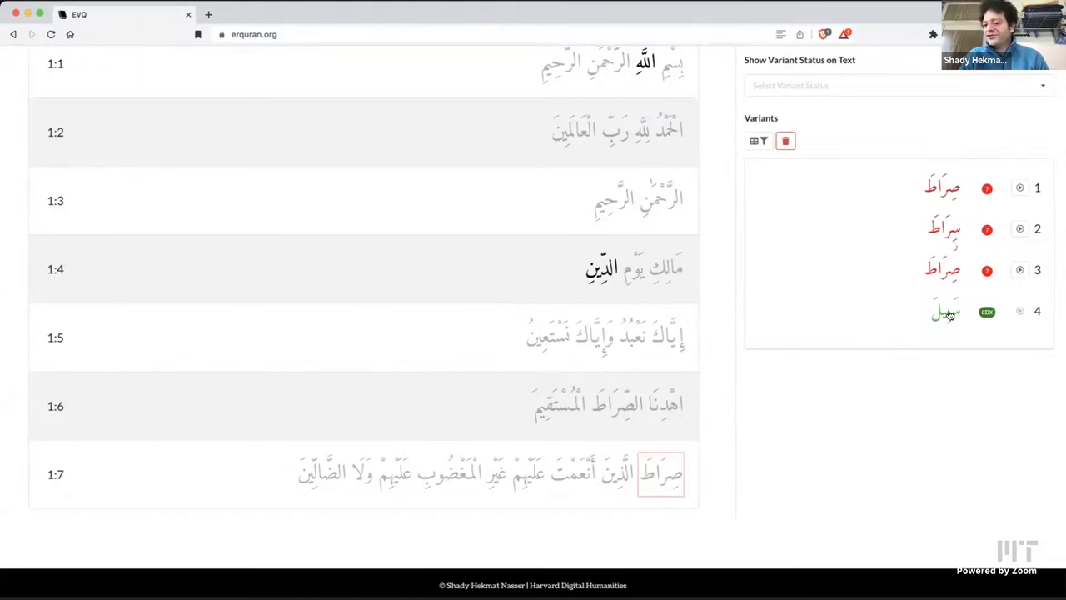
click(500, 477)
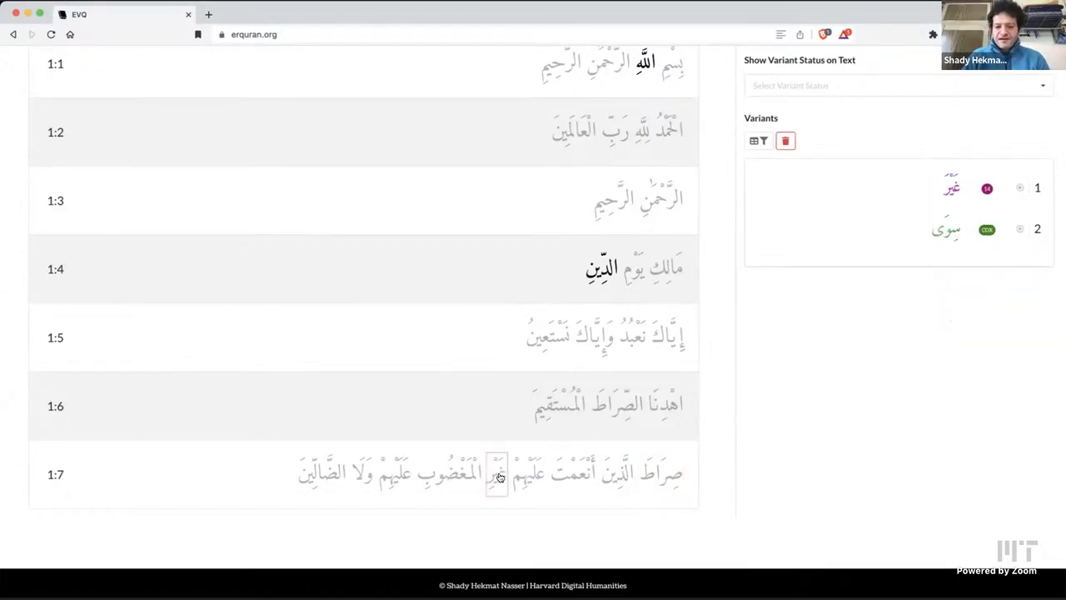
click(321, 473)
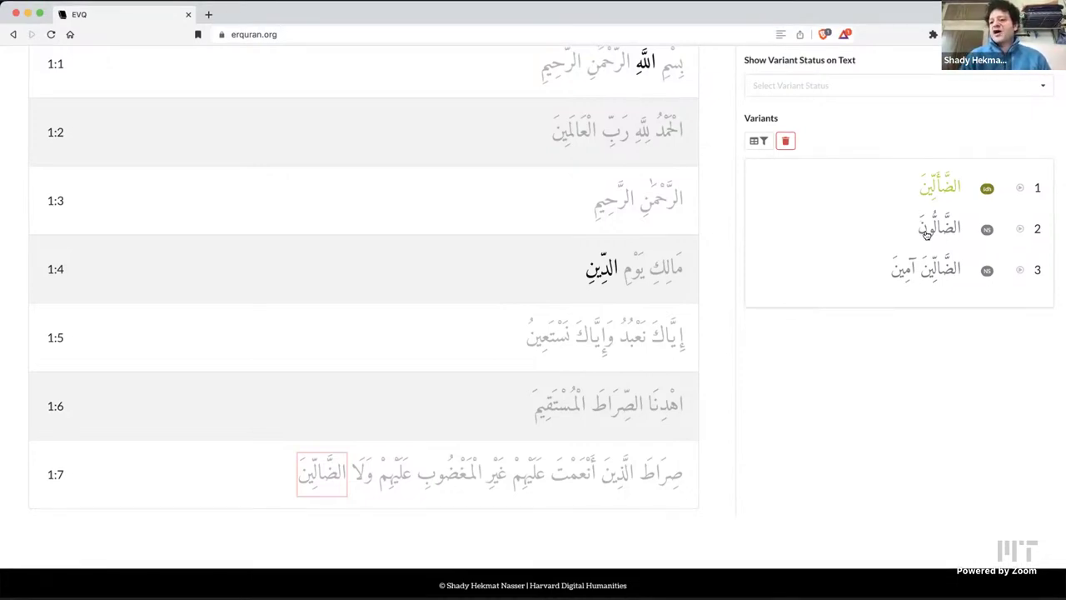
Step: Display the variants of الرَّحْمَٰنِ and اللَّهِ in verse 1:1, الدِّينِ in 1:4 and الْمُسْتَقِيمَ in 1:6, one word after another
scroll(686, 326, up, 2)
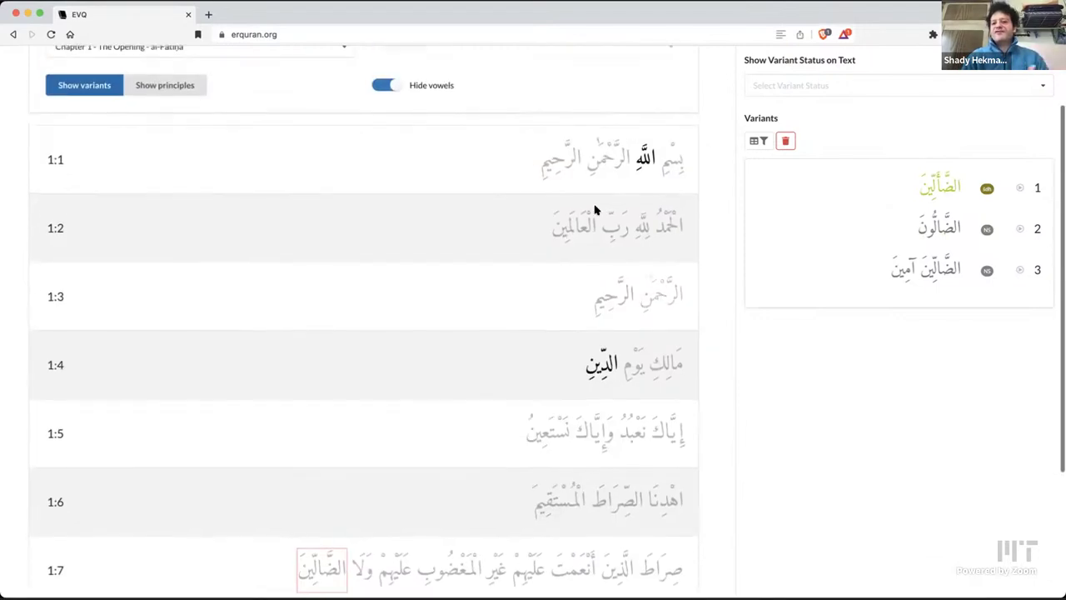
click(605, 160)
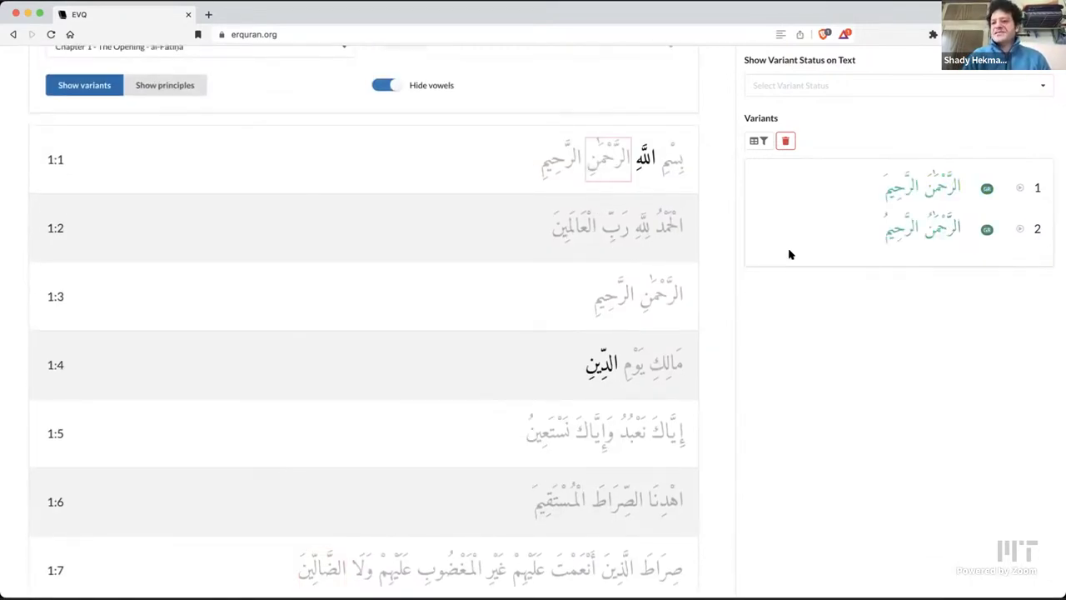
click(646, 169)
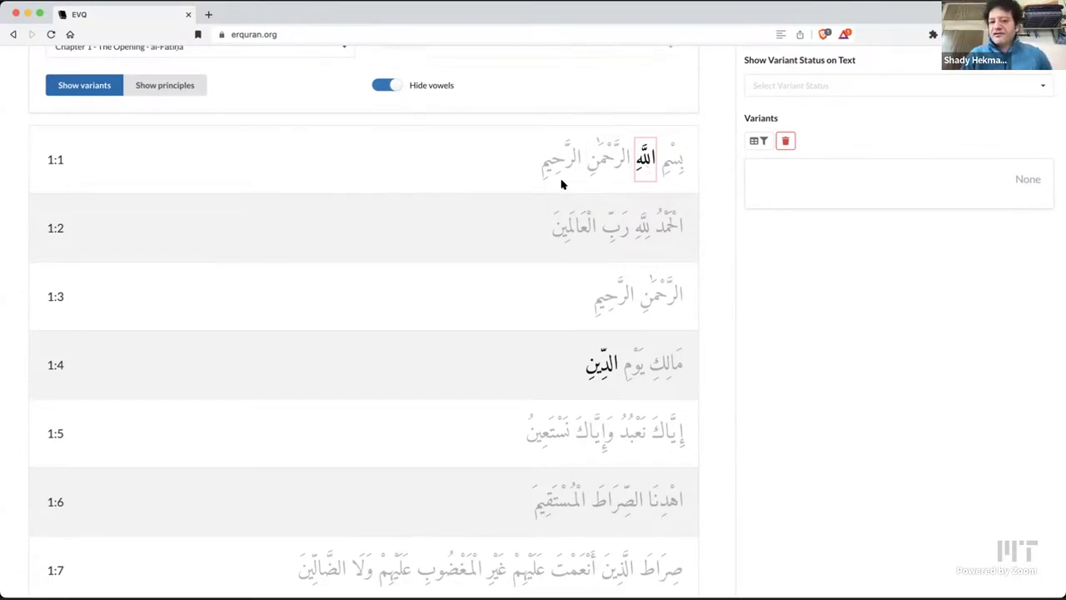
scroll(582, 359, down, 1)
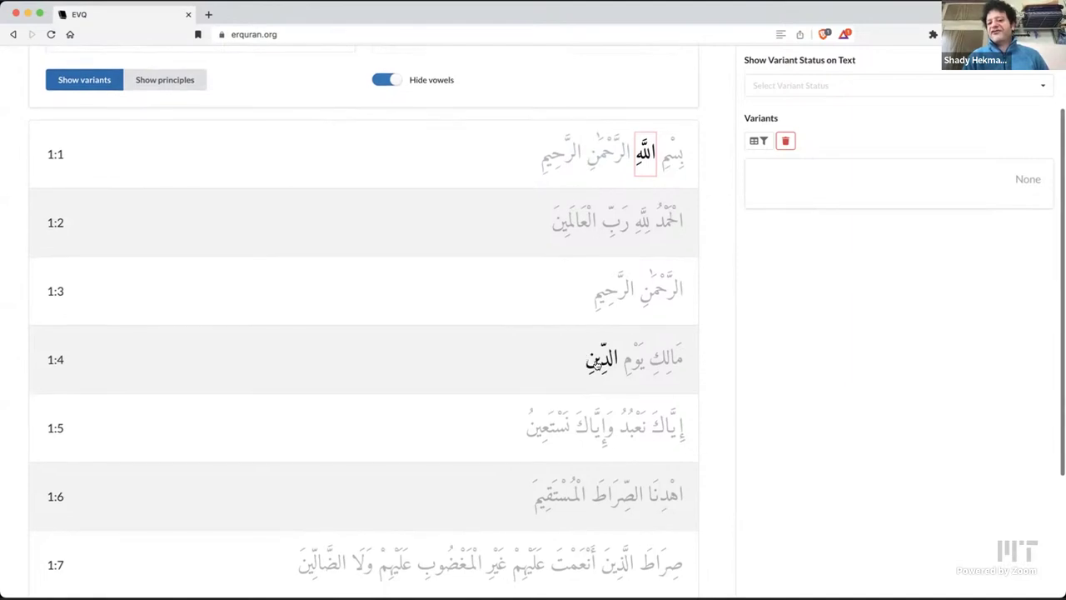
click(596, 364)
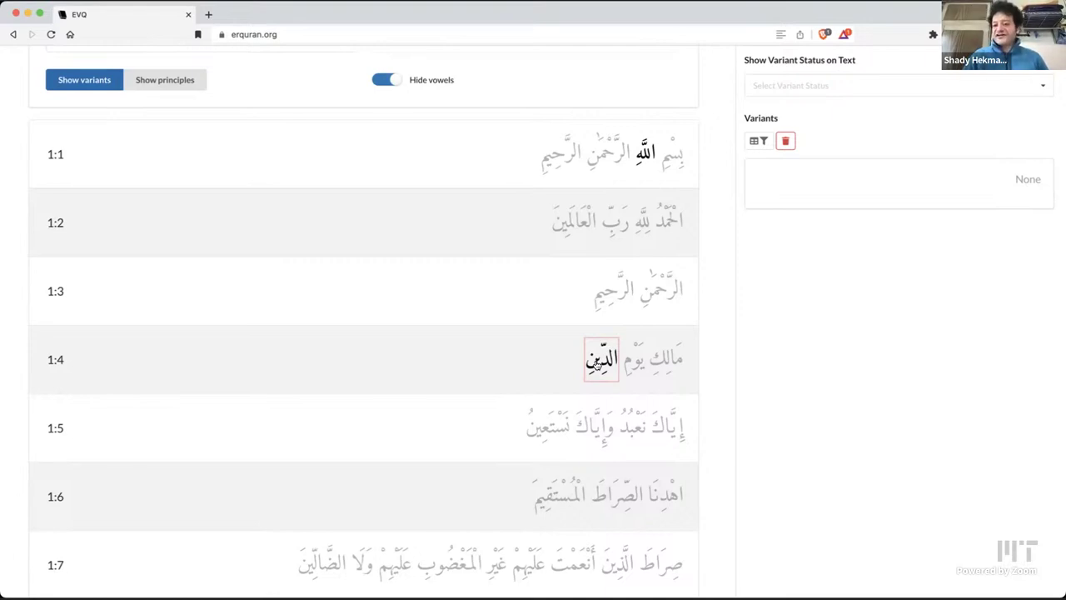
scroll(612, 416, down, 2)
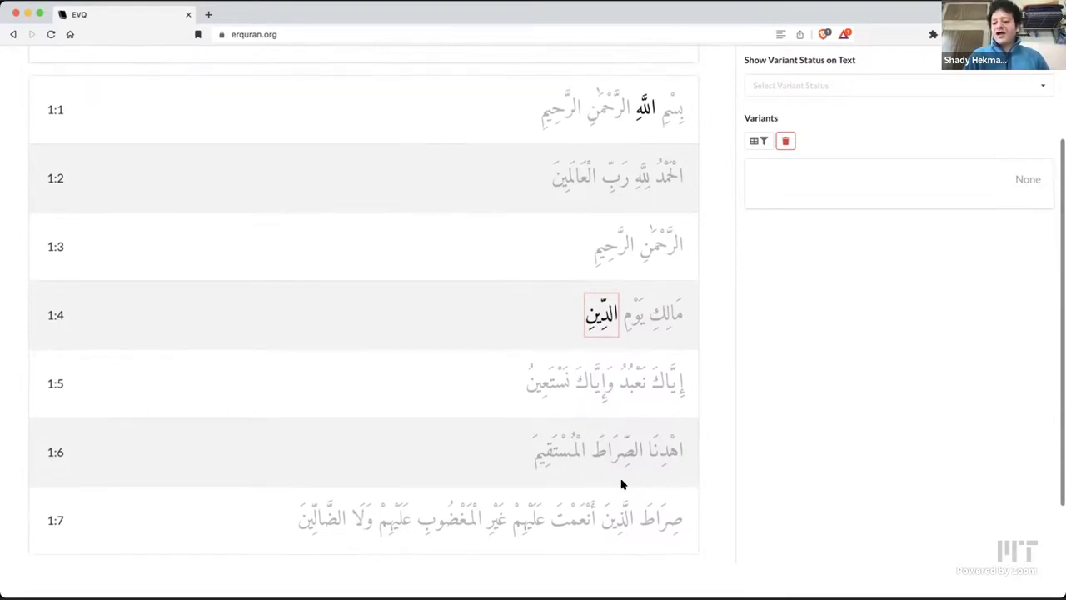
click(564, 458)
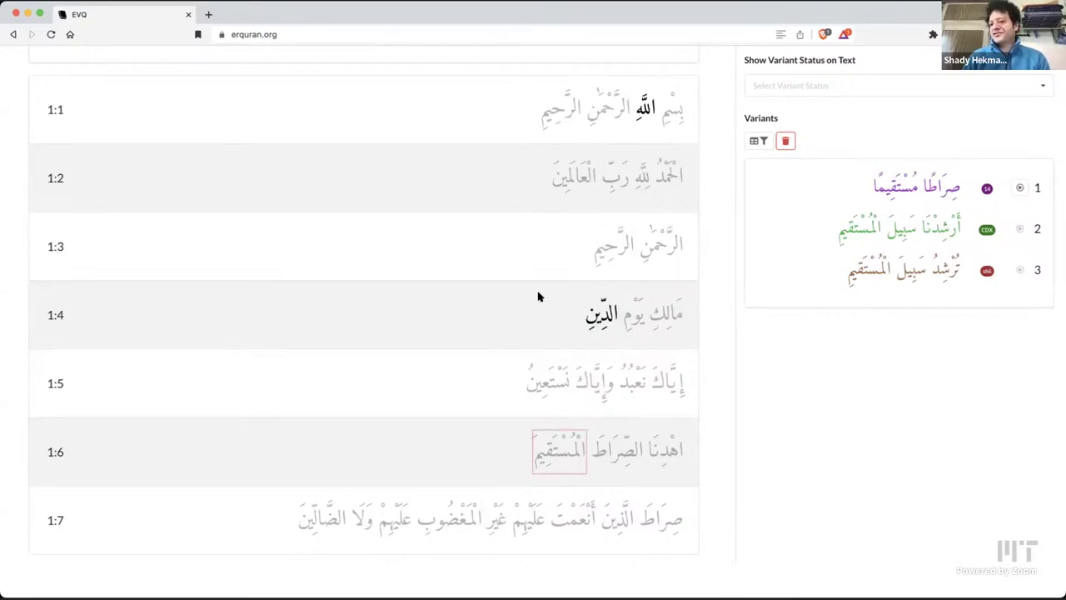
Step: Display the variants of مَالِكِ in verse 1:4 again
scroll(537, 296, up, 3)
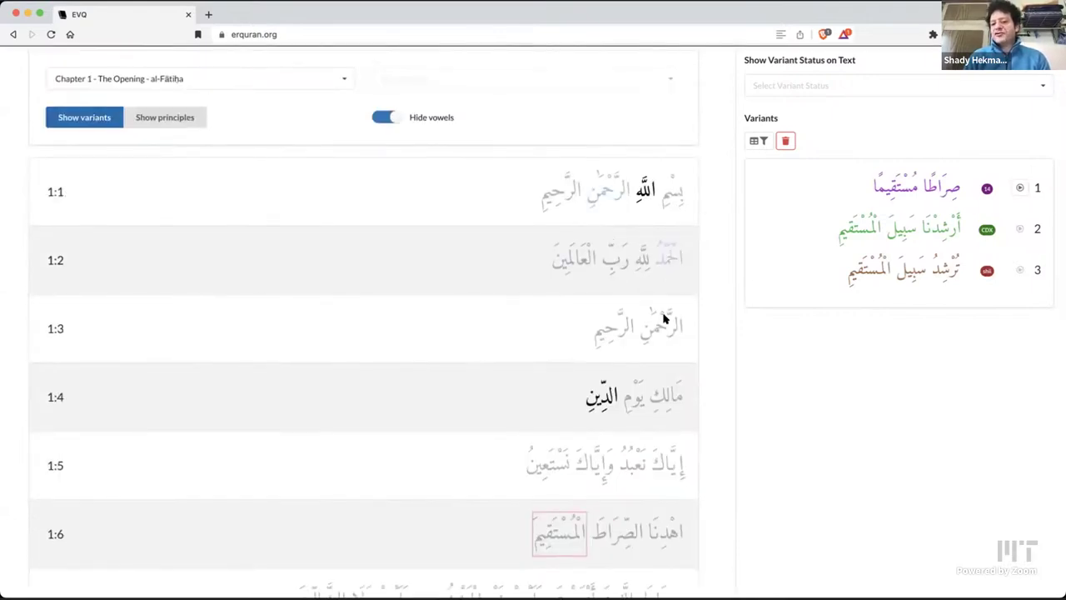
click(666, 395)
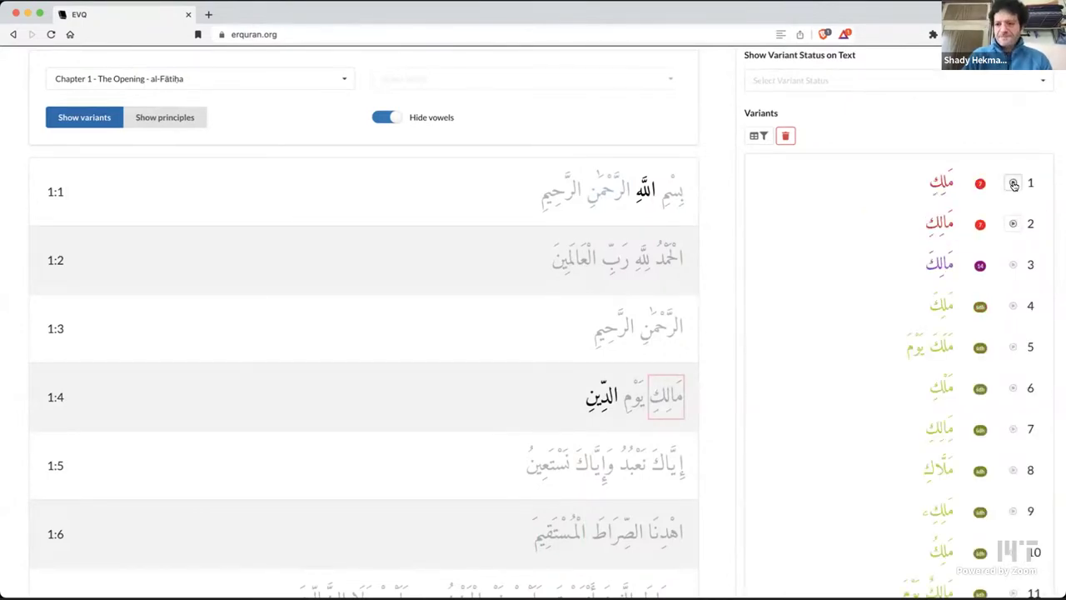
scroll(922, 265, down, 1)
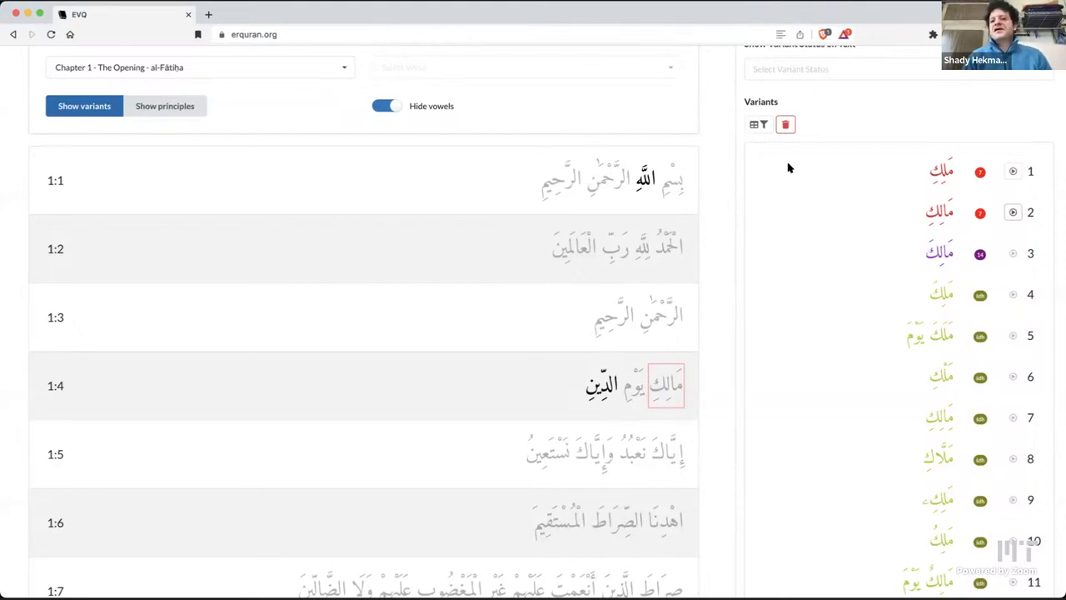
Step: View the table of variants for مَالِكِ and pages 1 and 3 of its annotations, and return to the text
click(756, 126)
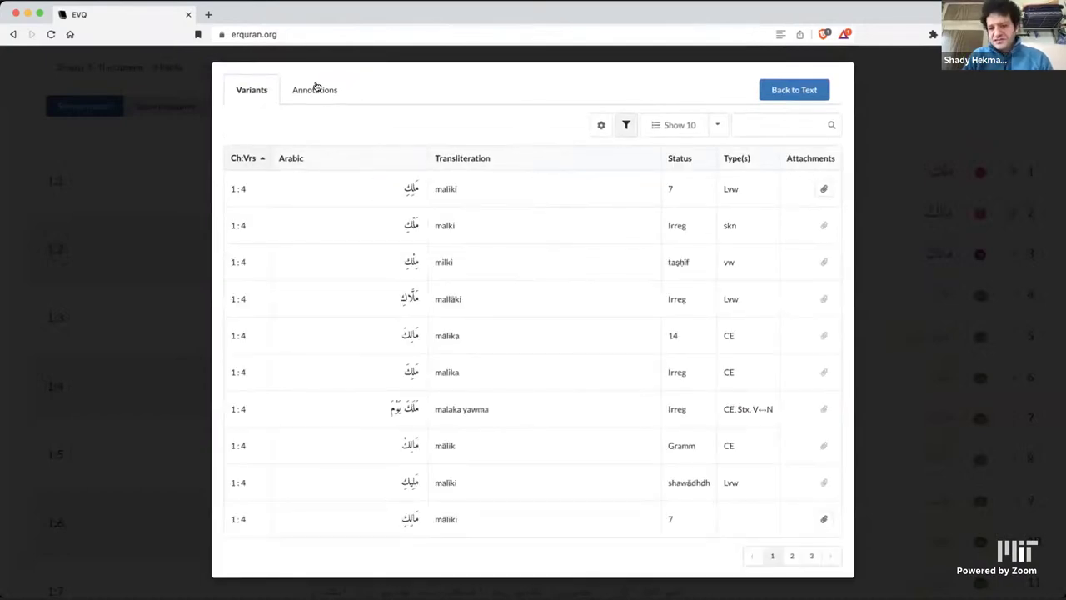
click(316, 87)
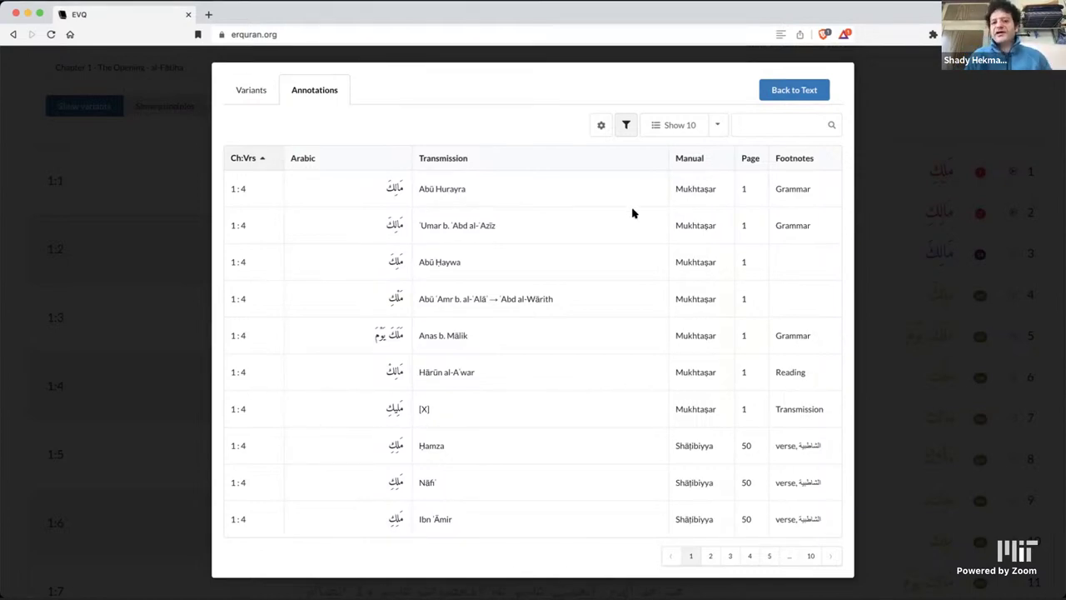
click(730, 555)
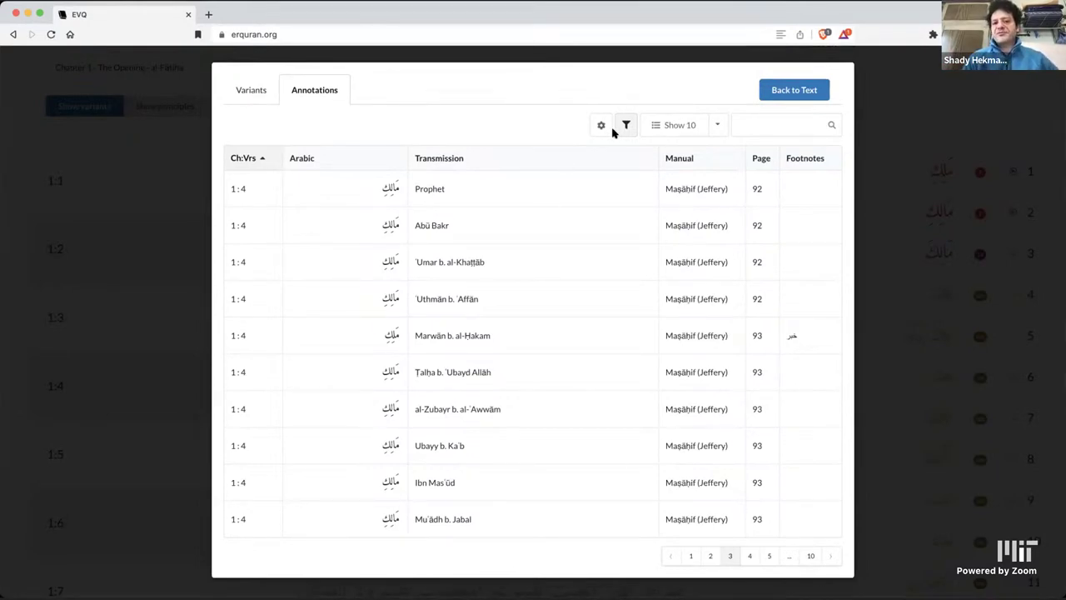
click(794, 90)
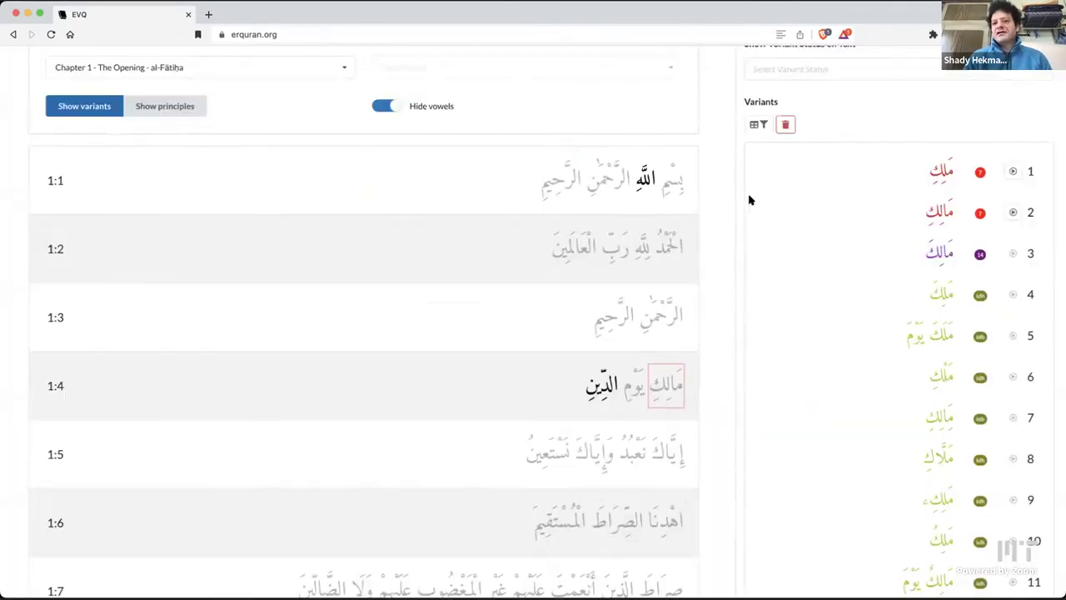
Step: Clear the selected word, filter the full variants table by the type Addition or omission, and sort it by descending chapter and verse
click(786, 125)
click(759, 142)
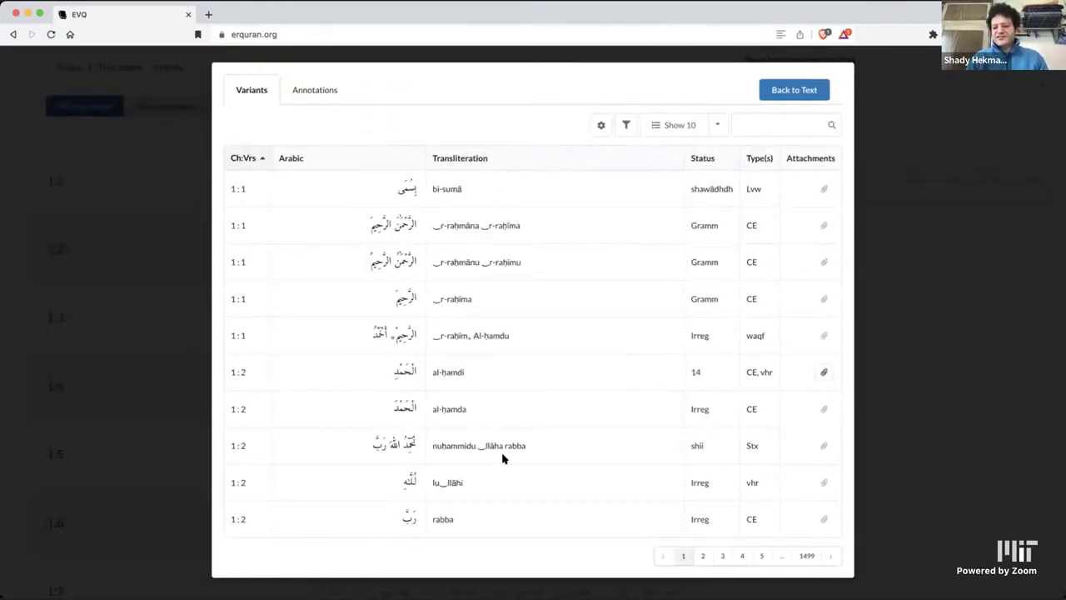
click(626, 125)
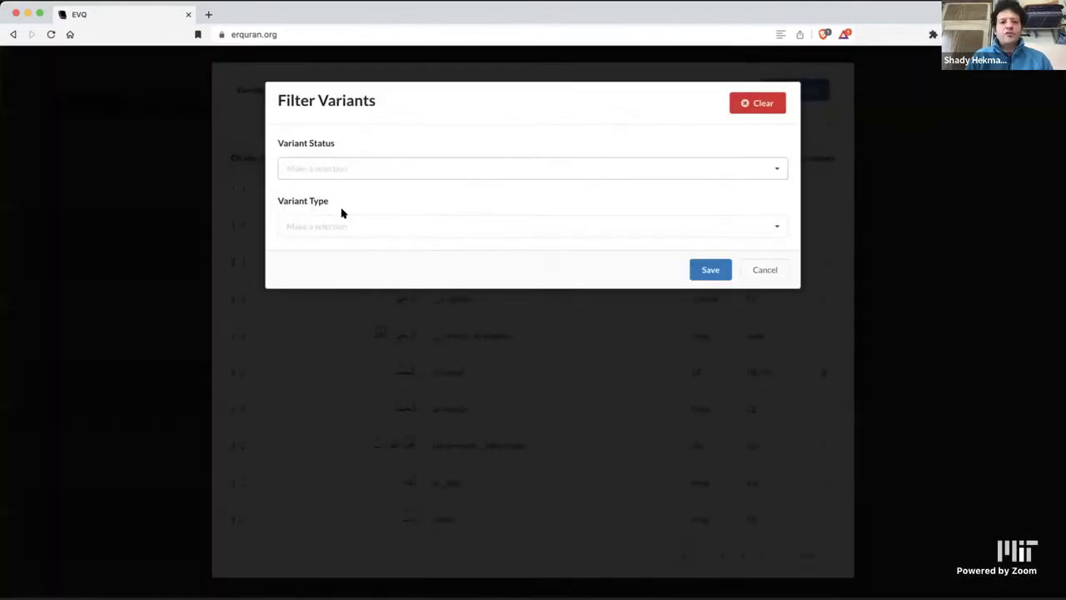
click(338, 225)
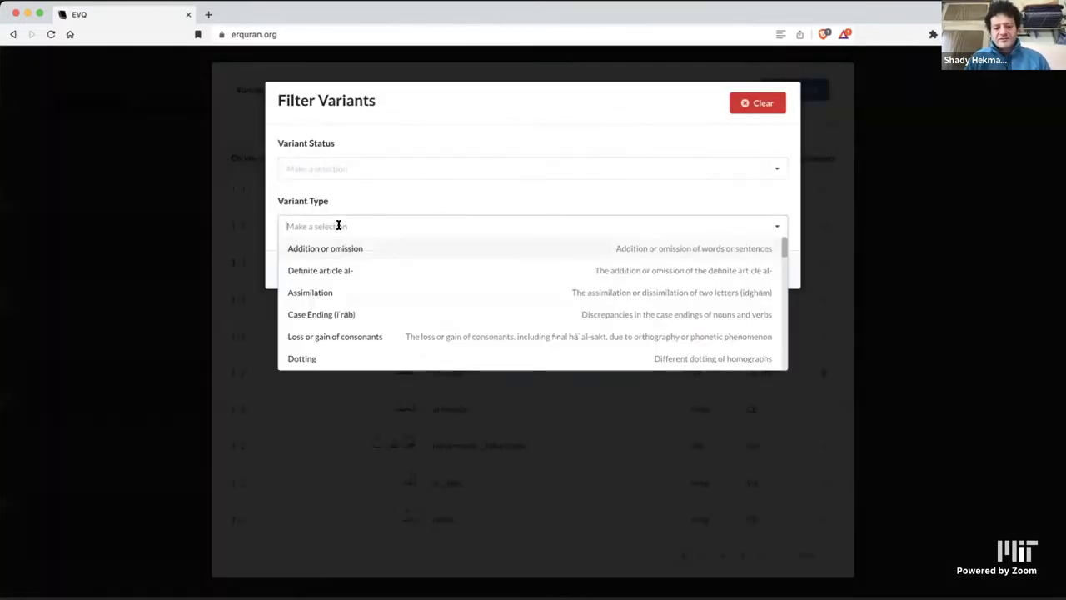
text(addi)
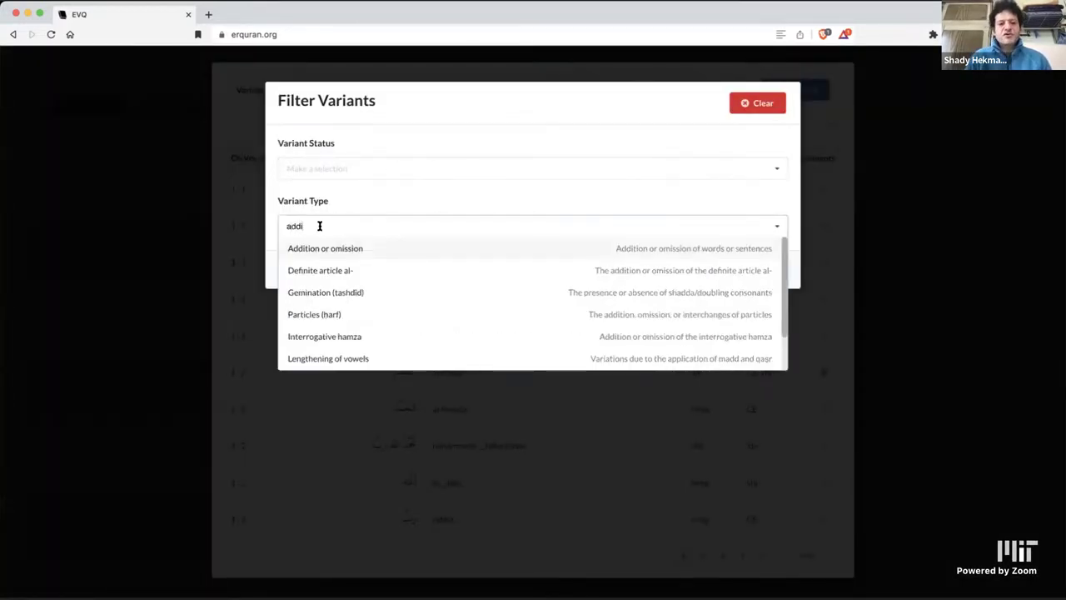
click(354, 249)
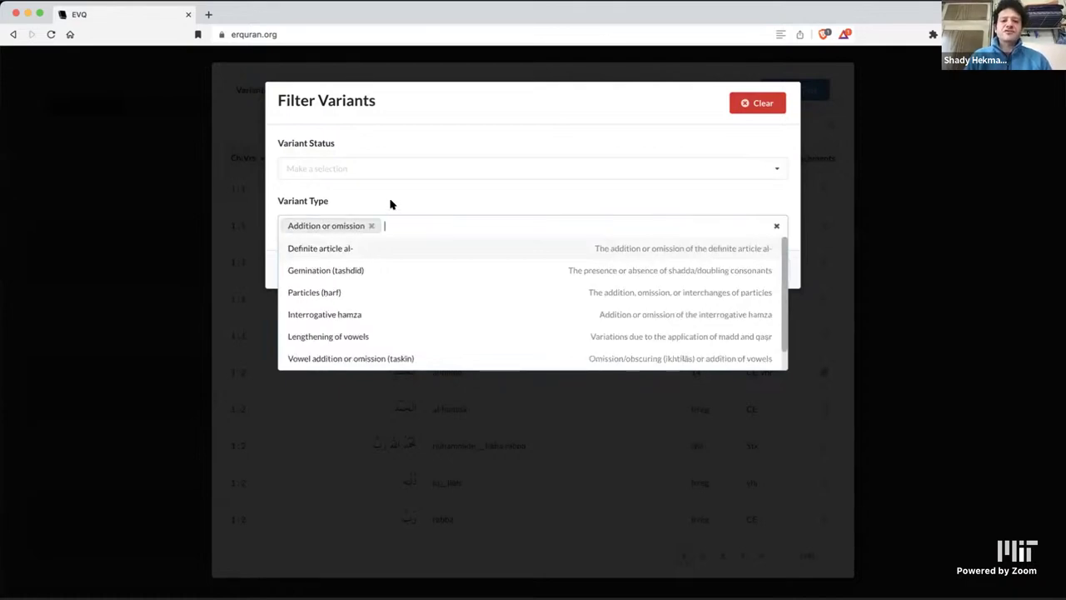
click(391, 204)
click(715, 274)
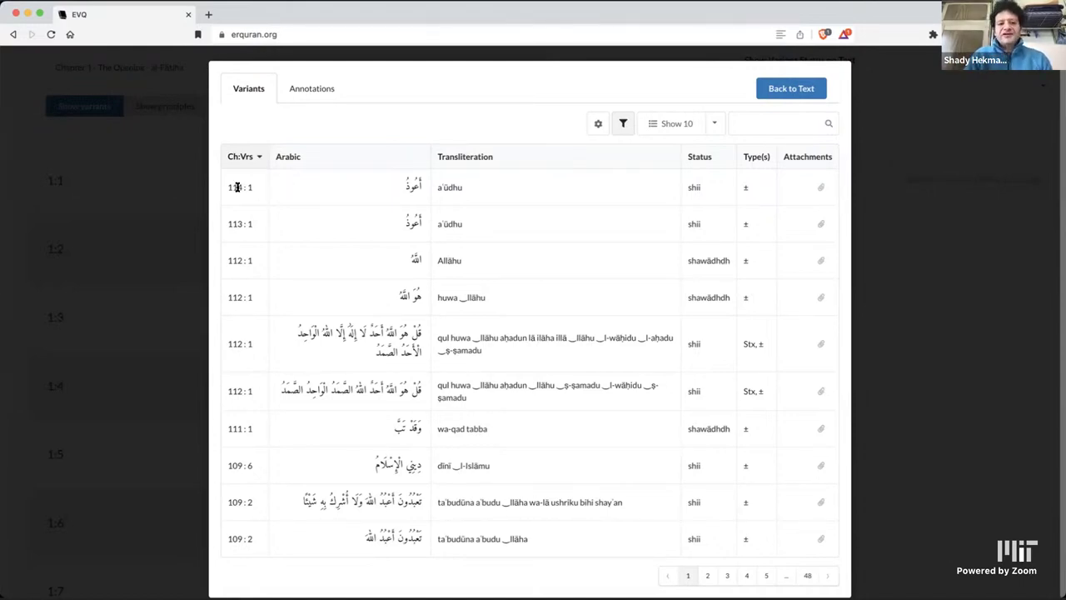
mouse_move(237, 187)
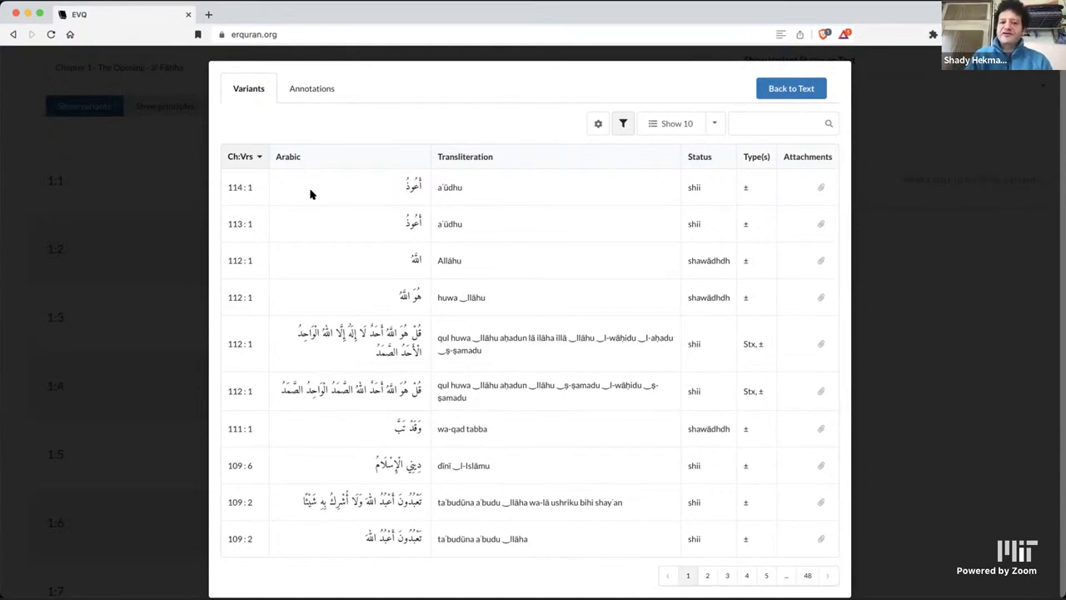
Step: Filter the full variants table by the variant type Case Ending (iʿrāb) instead
click(623, 124)
click(776, 226)
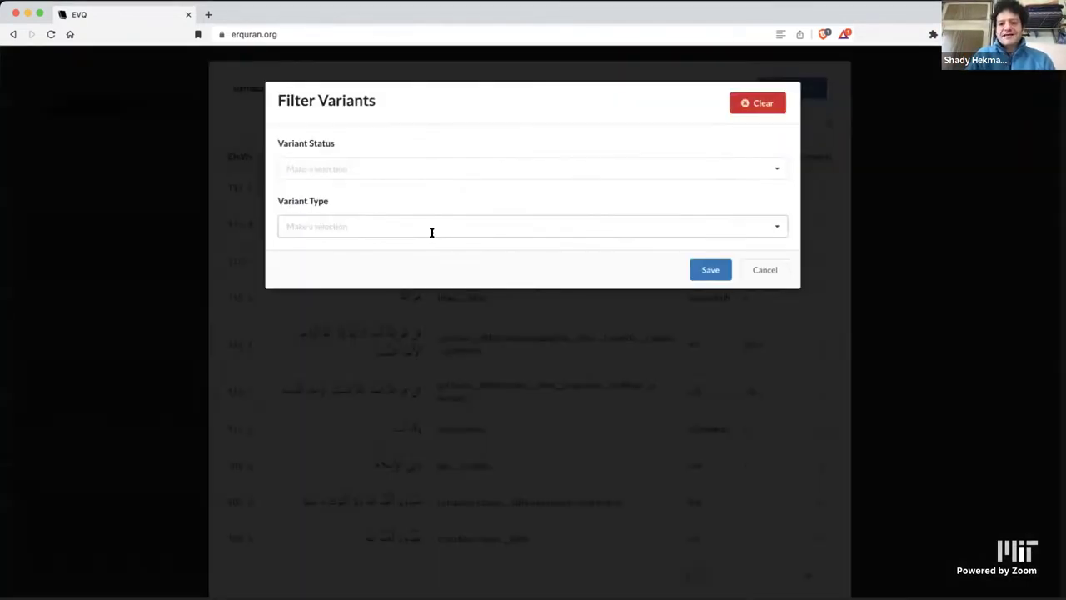
click(389, 226)
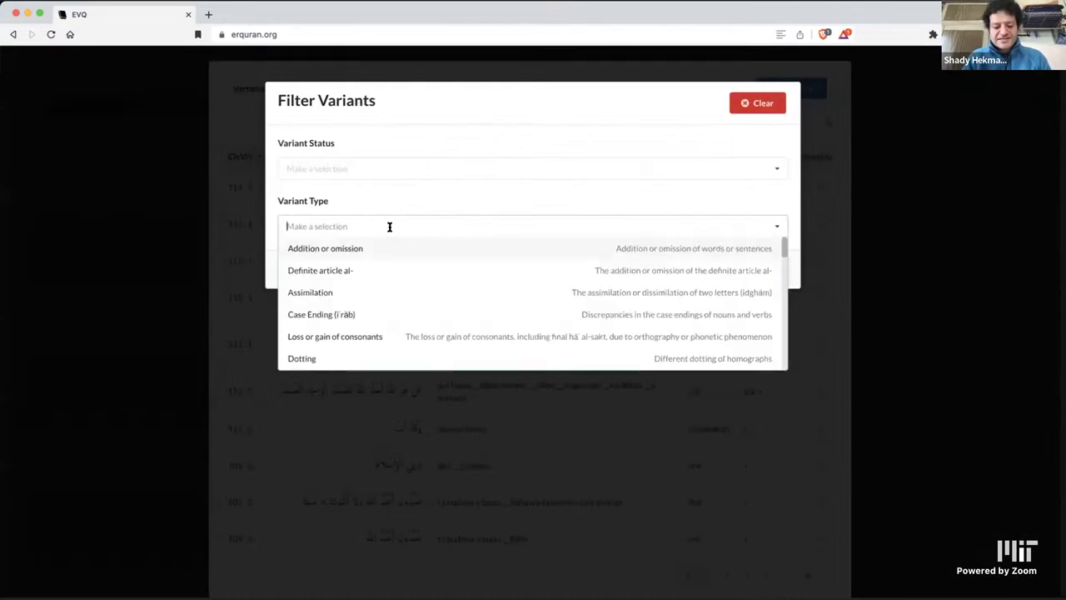
text(case)
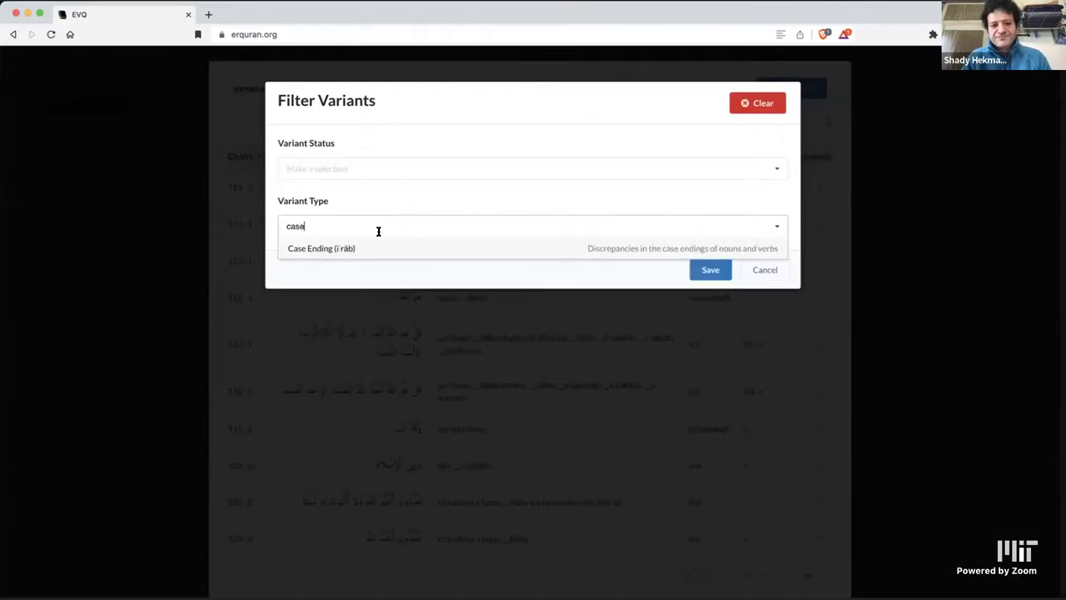
click(350, 247)
click(674, 263)
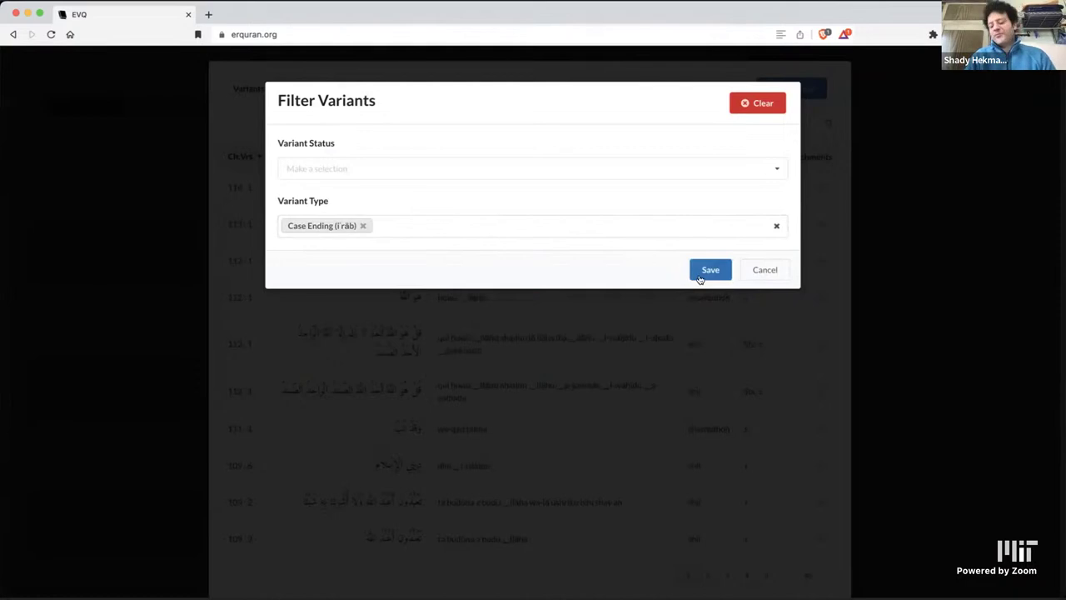
click(701, 275)
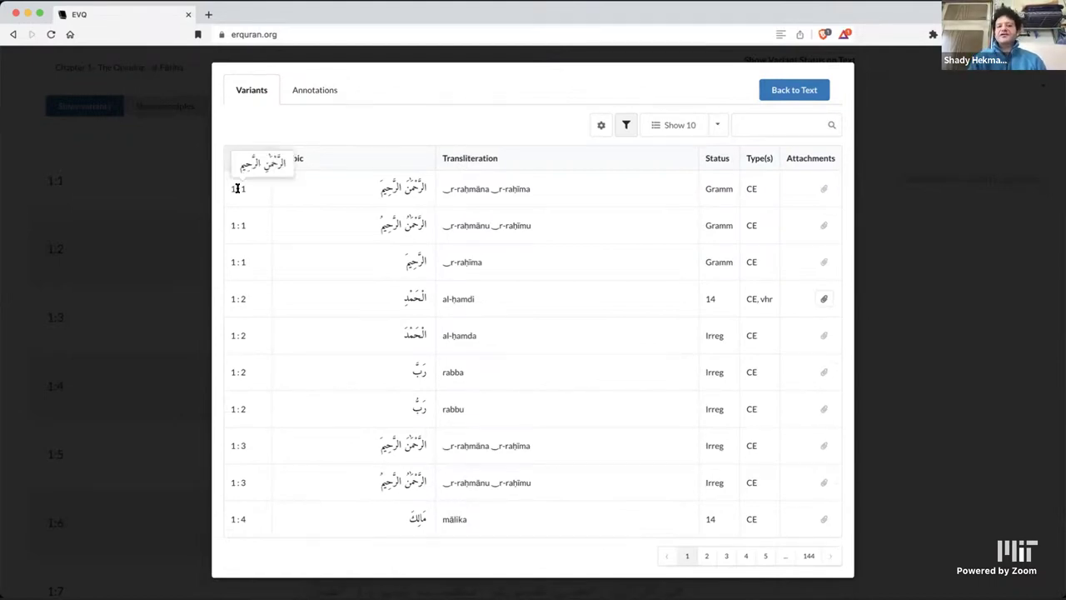
Step: Remove the Case Ending type in the variants filter and dismiss the filter without saving
click(627, 128)
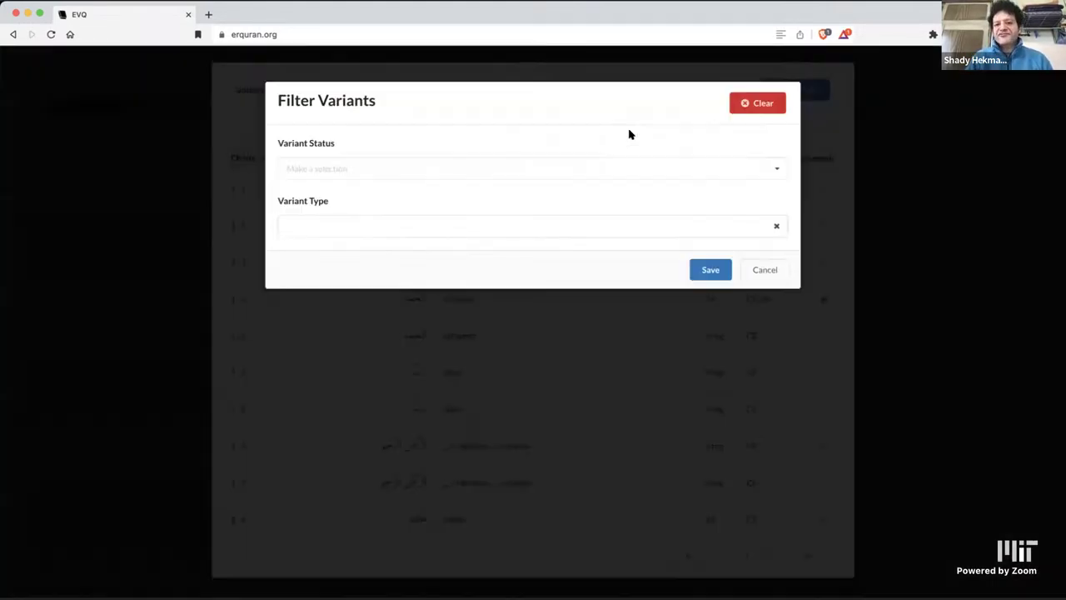
click(386, 225)
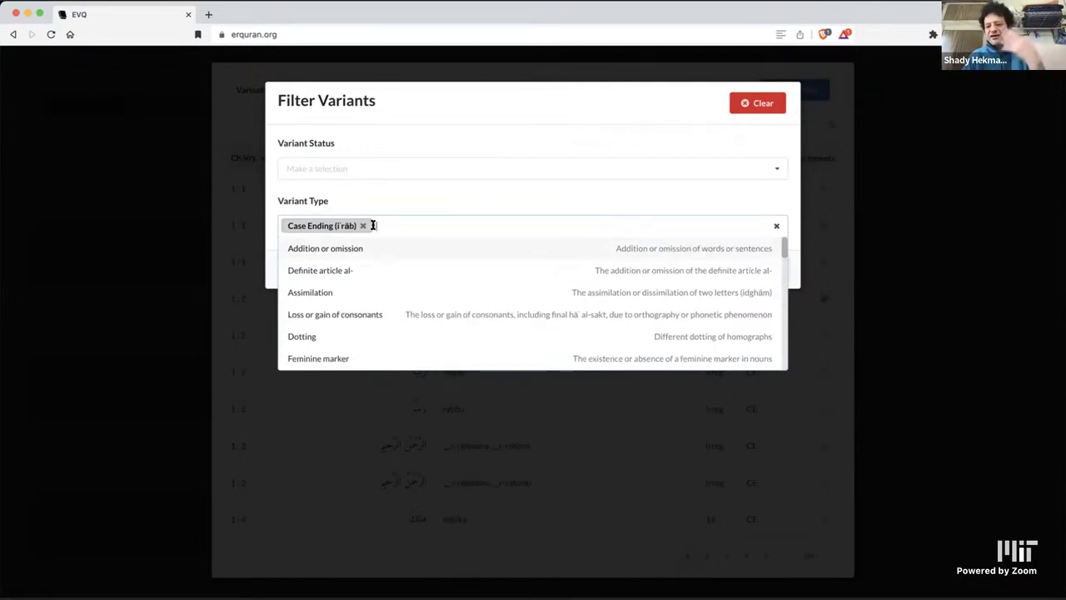
click(362, 226)
click(756, 111)
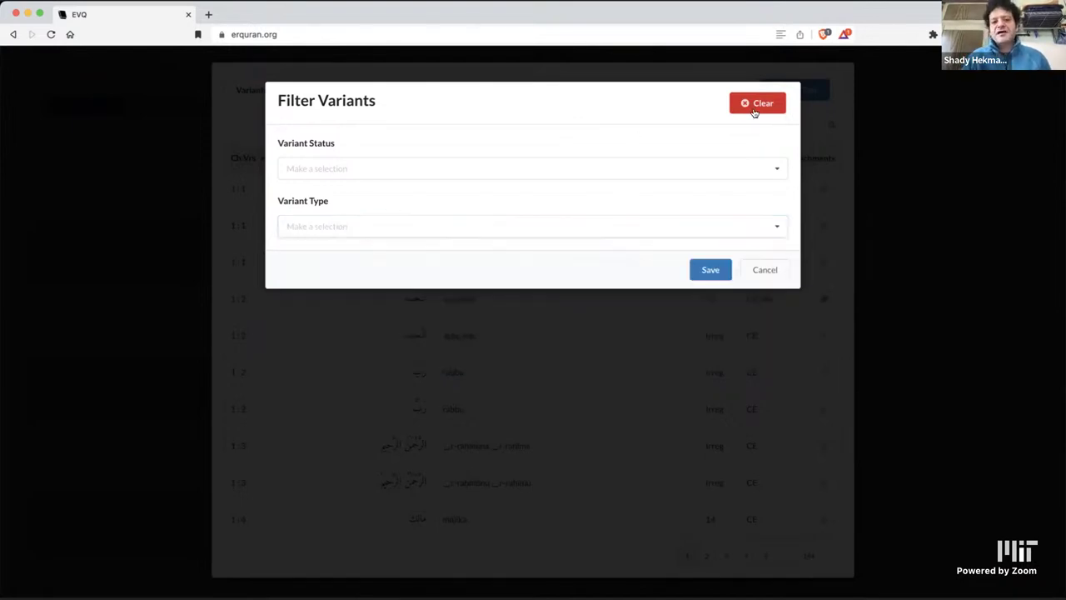
click(761, 269)
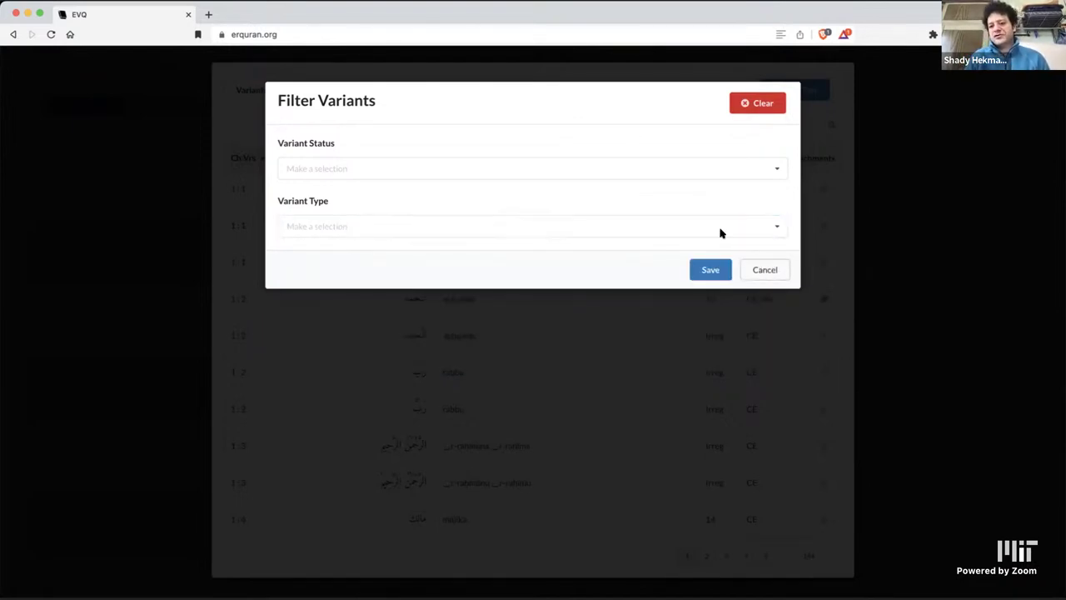
Step: In the annotations filter, search the transmissions for "asim" and select the ʿĀṣim transmission
click(326, 91)
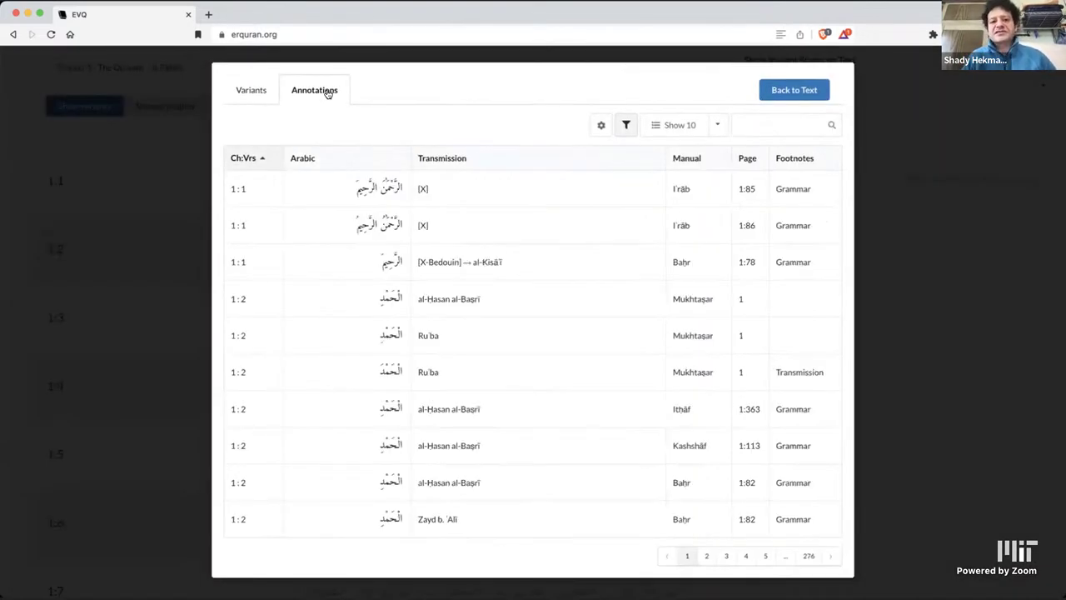
click(626, 126)
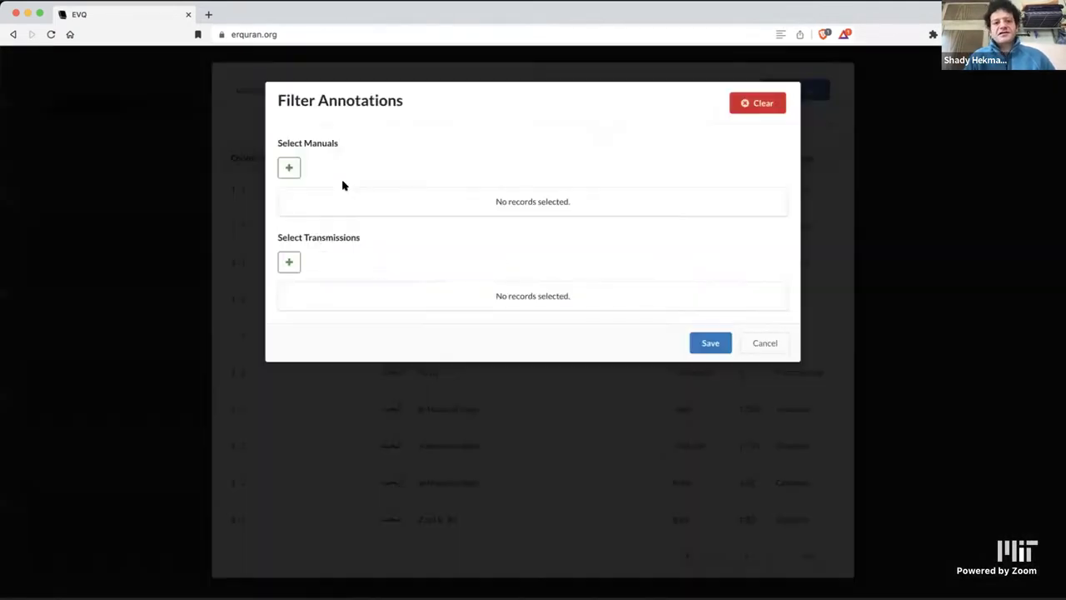
click(293, 263)
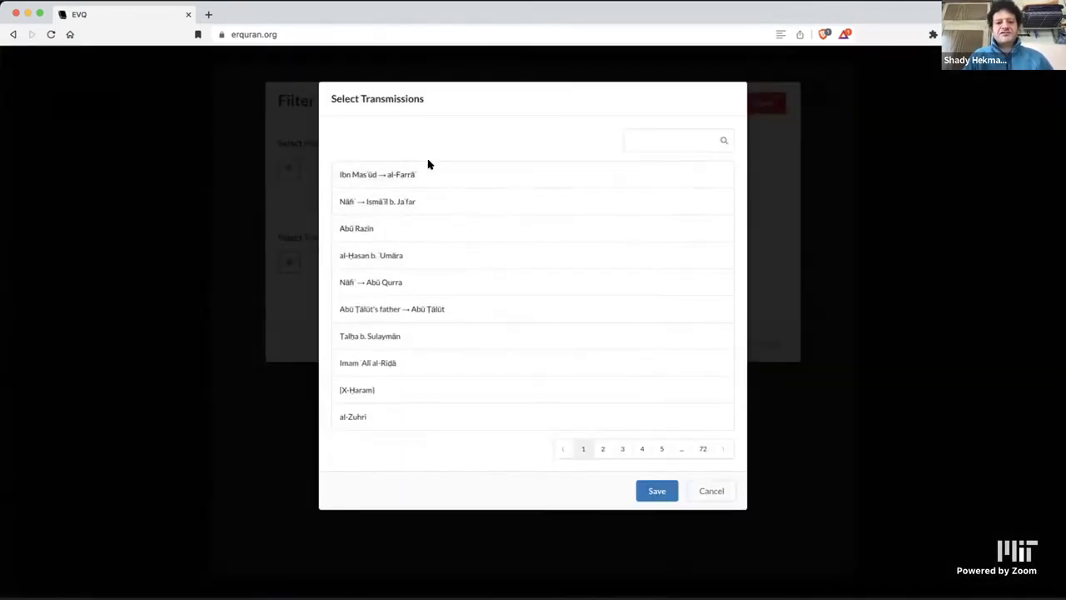
click(668, 140)
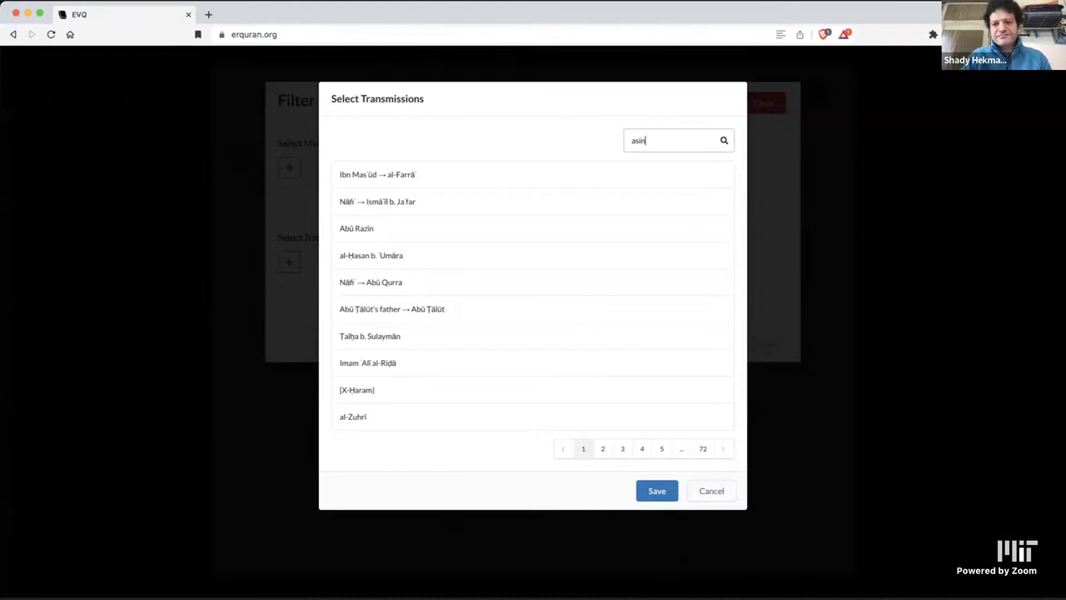
key(BackSpace)
text(m)
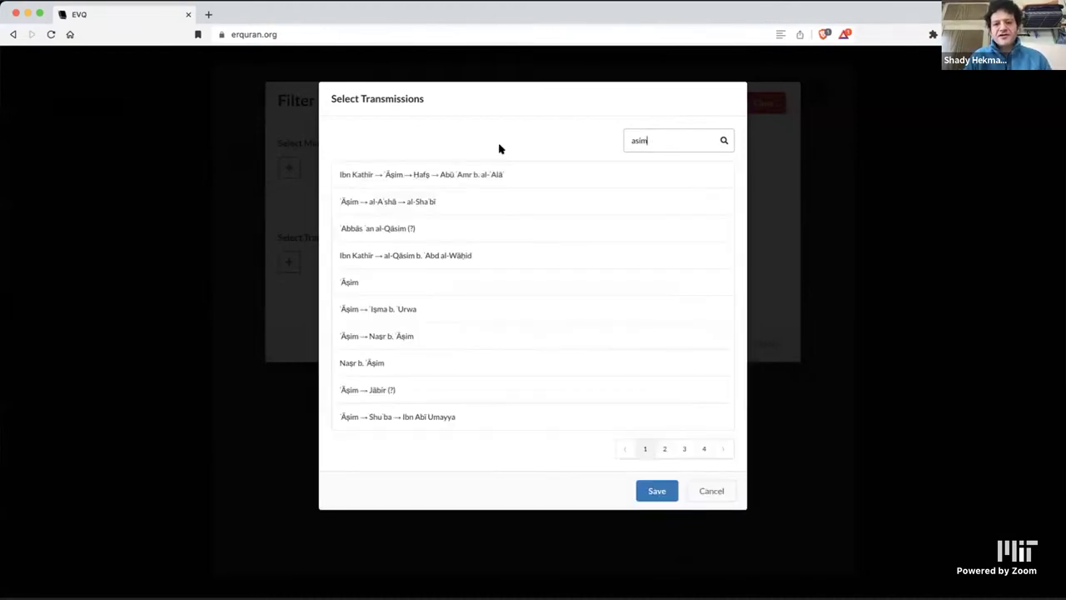
click(385, 284)
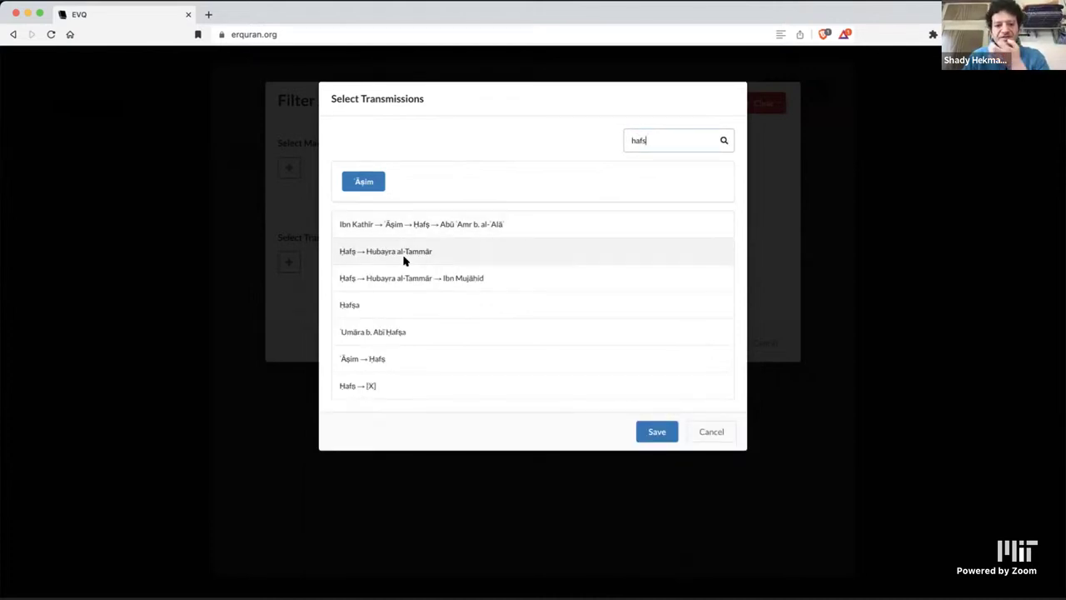
Step: Search the transmissions for "hafs", add Ḥafṣa to the selection, and apply the annotations filter
click(376, 308)
click(658, 432)
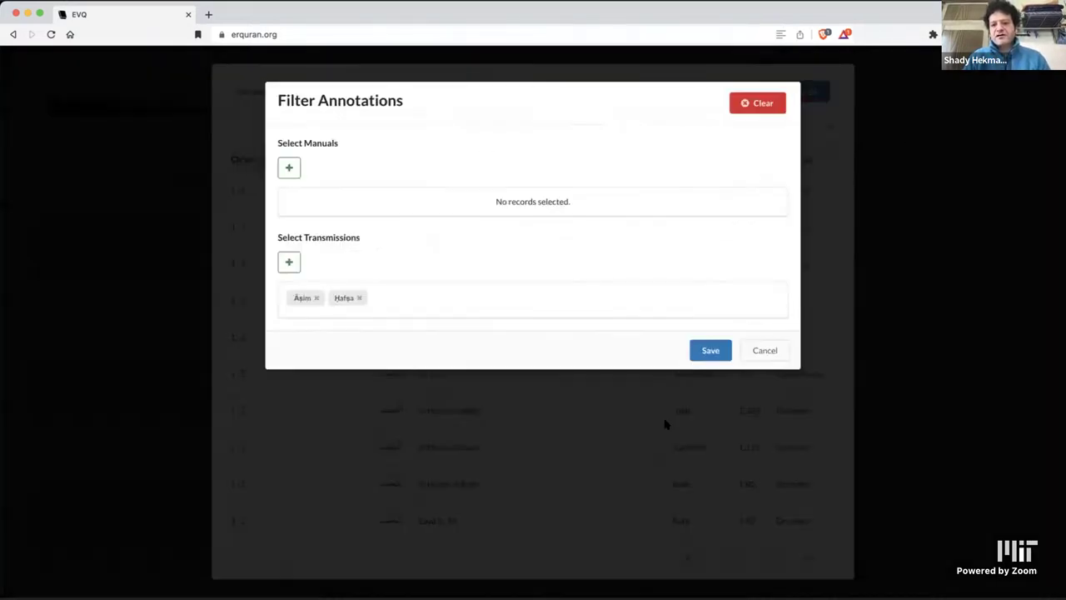
click(706, 350)
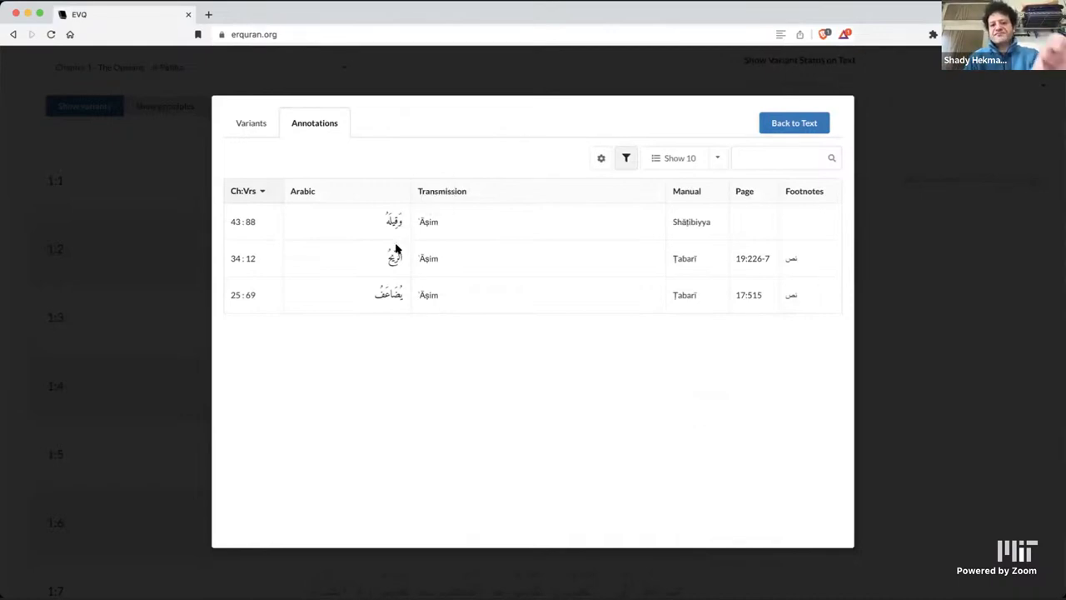
Step: Review the filtered variants table and its filter settings without changing them, view the matching annotations, and return to the text
click(254, 127)
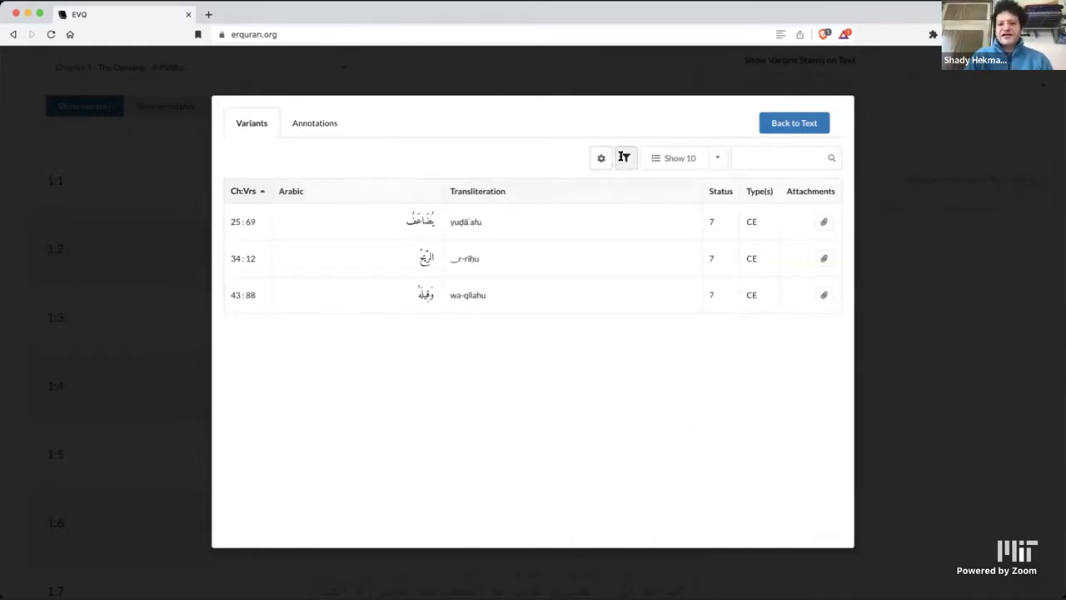
click(623, 157)
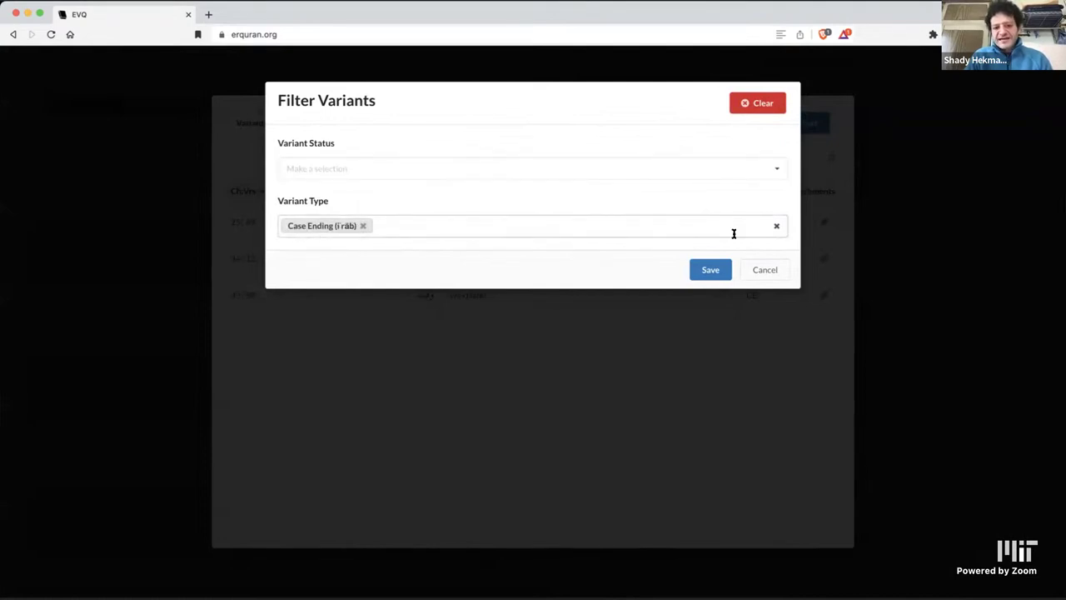
click(765, 269)
click(318, 123)
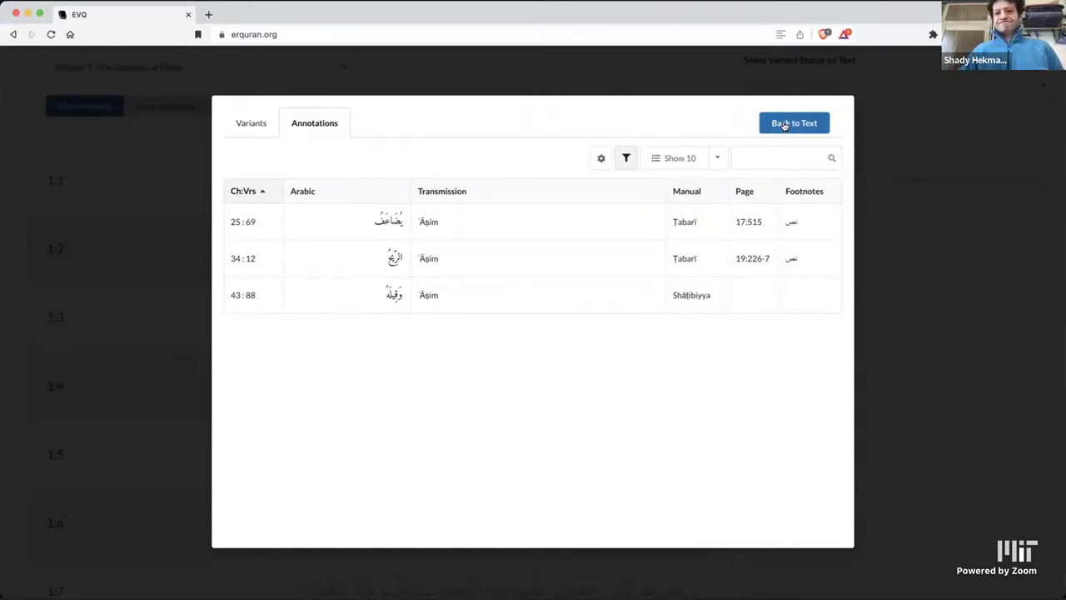
click(784, 124)
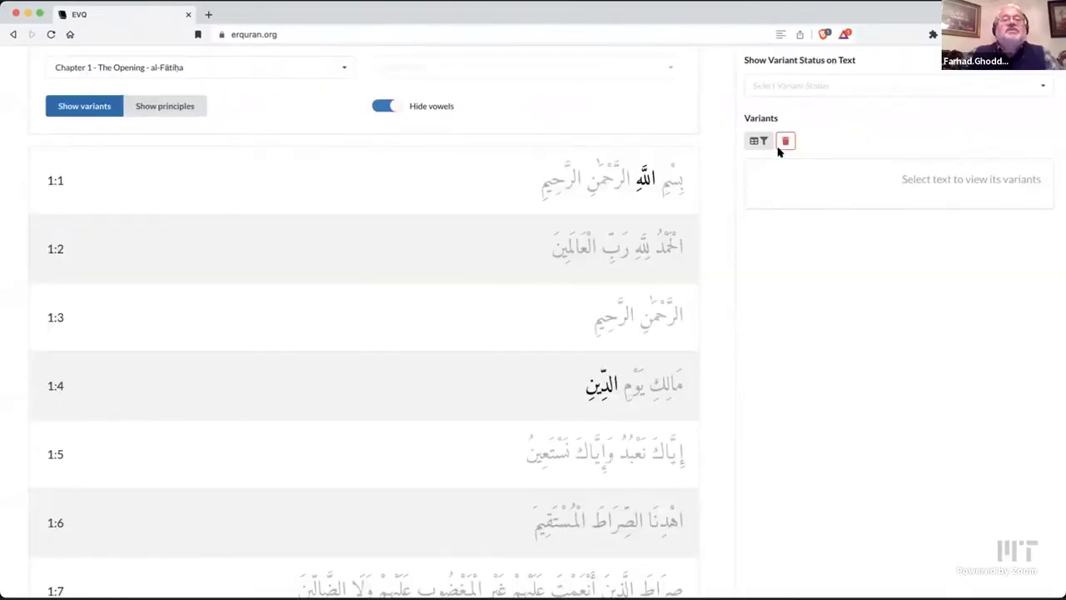